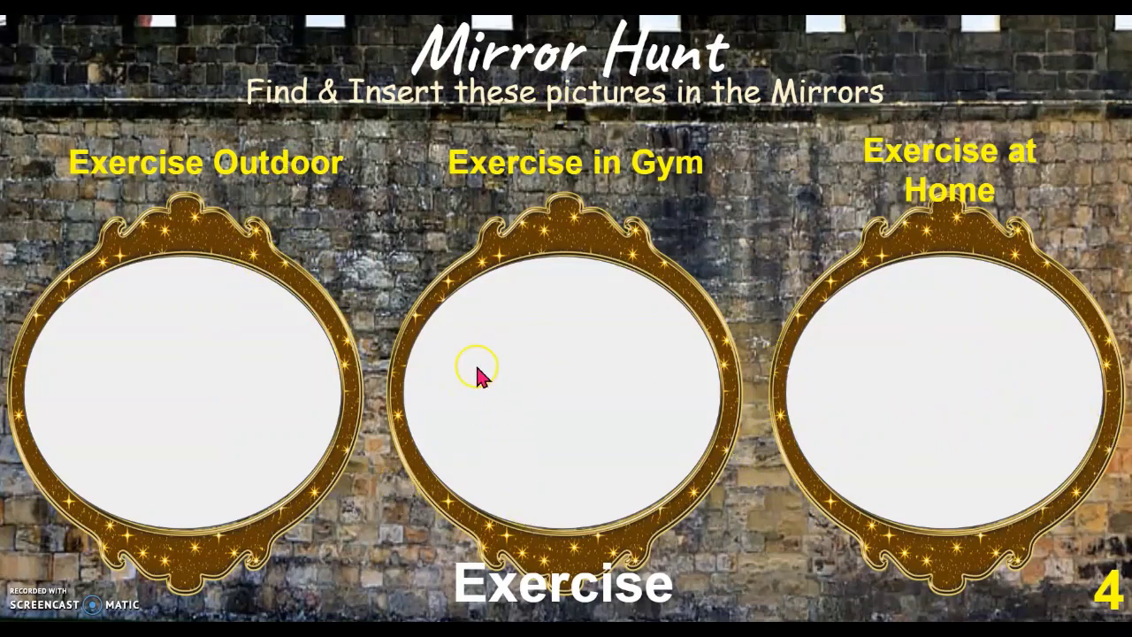
Exit the full-screen slideshow to return to the Class Name: Mirror Hunt deck
key("Escape")
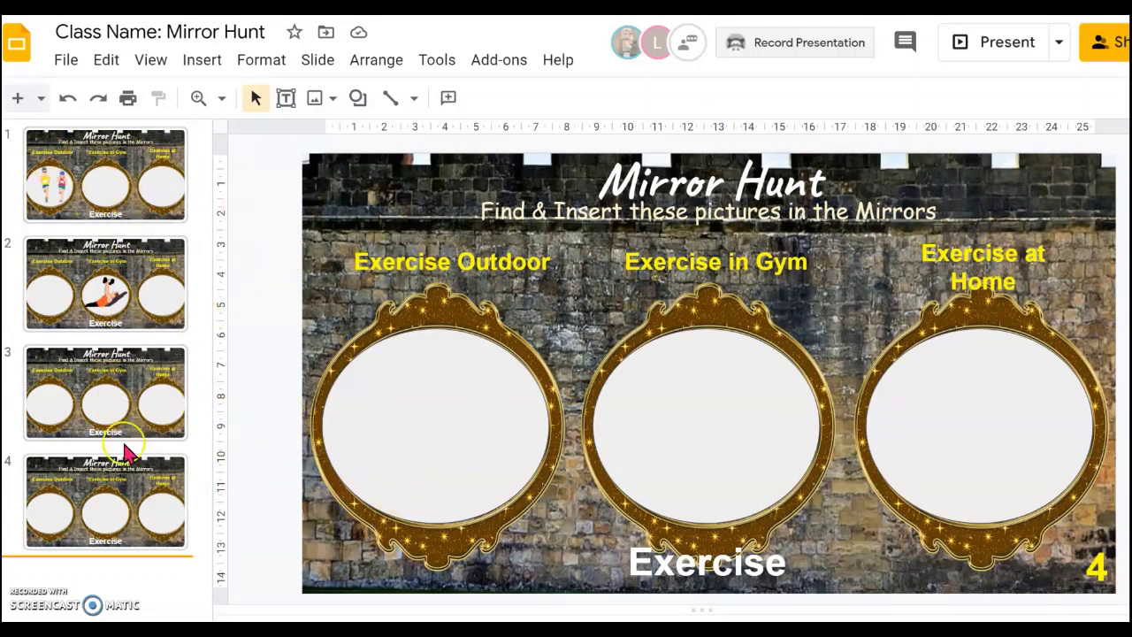
Toggle the slide grid, then view slides 1 and 3 of the Copy of Mirror Hunt template
key("ctrl+alt+1")
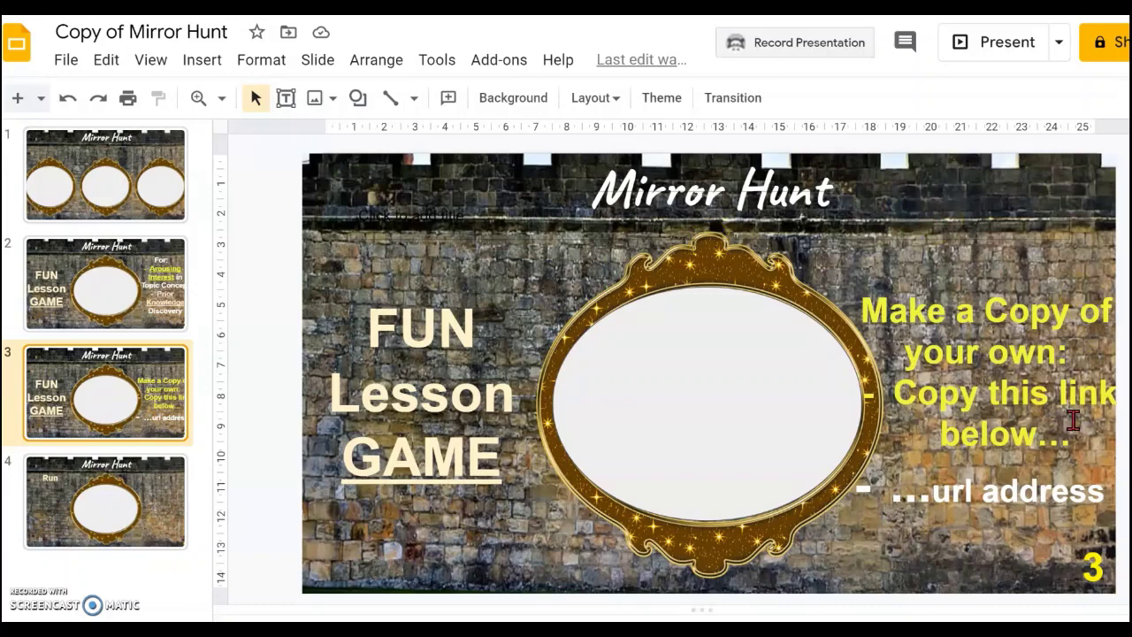
left_click(975, 522)
left_click(124, 189)
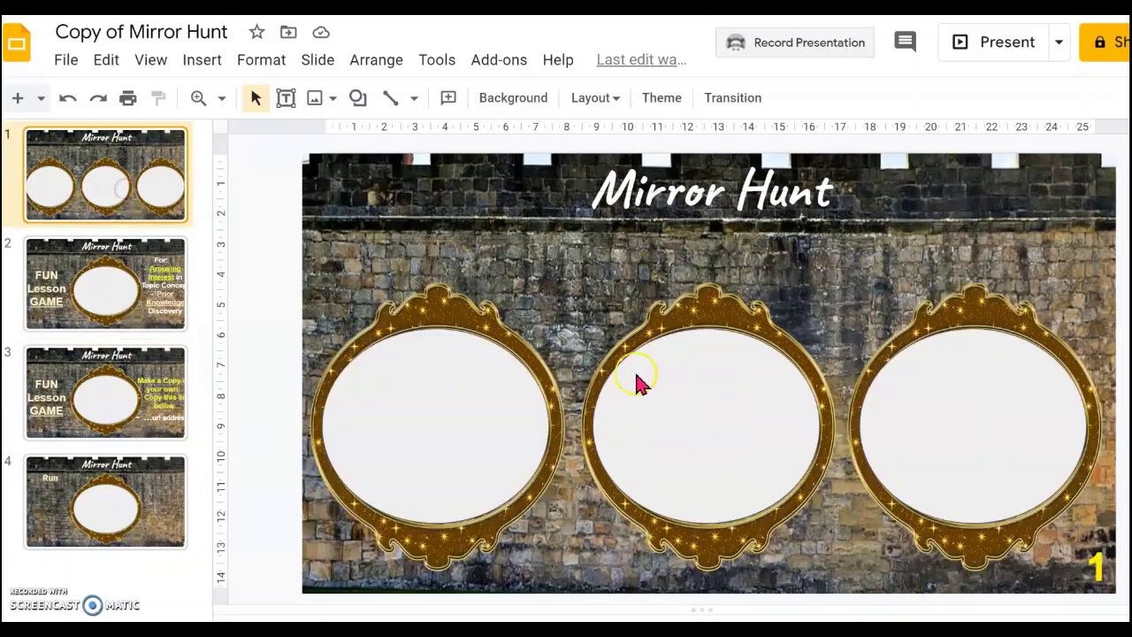
left_click(84, 391)
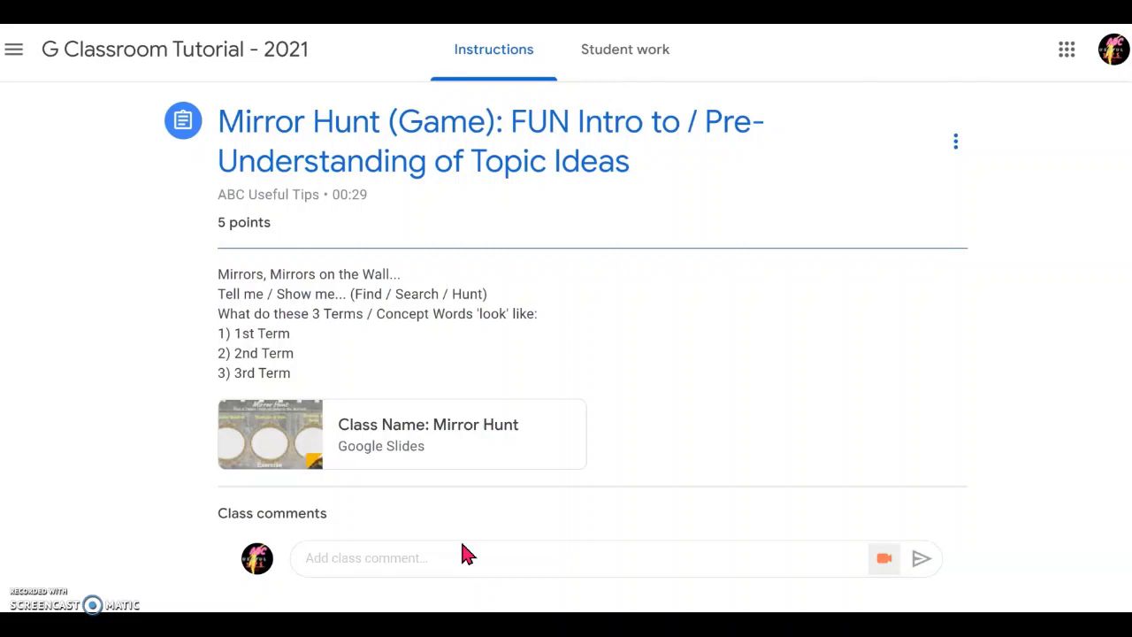
Review the Mirror Hunt assignment's instructions and its attached Slides file in Classroom
left_click(434, 554)
left_click(142, 543)
left_click(160, 433)
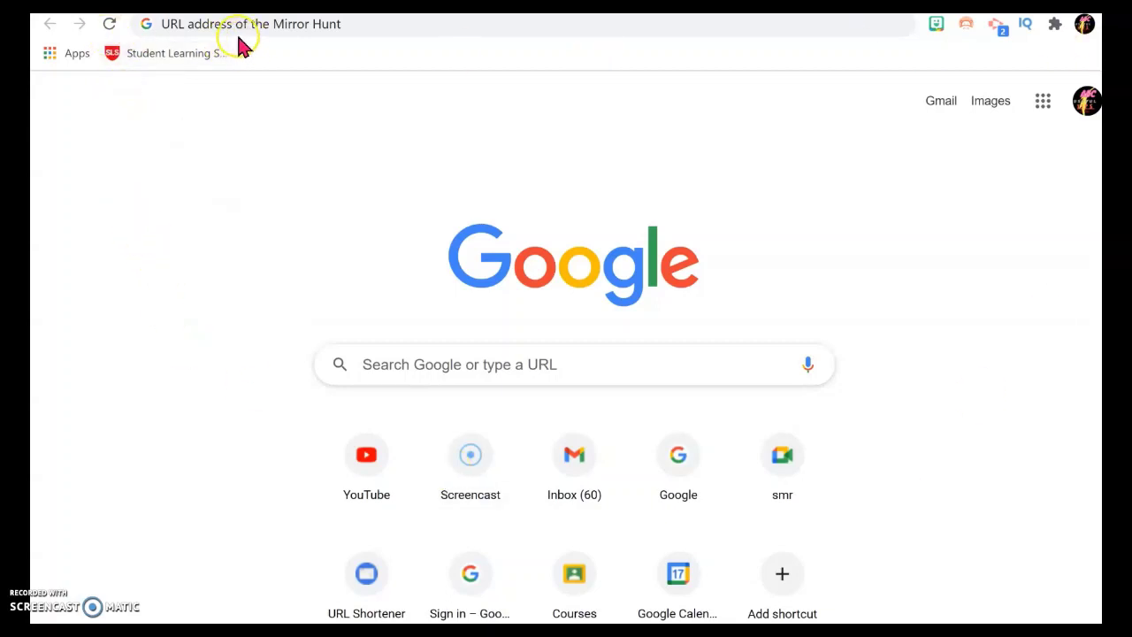
Select the address-bar text so the presentation's share link can replace it
left_click_drag(366, 30, 162, 26)
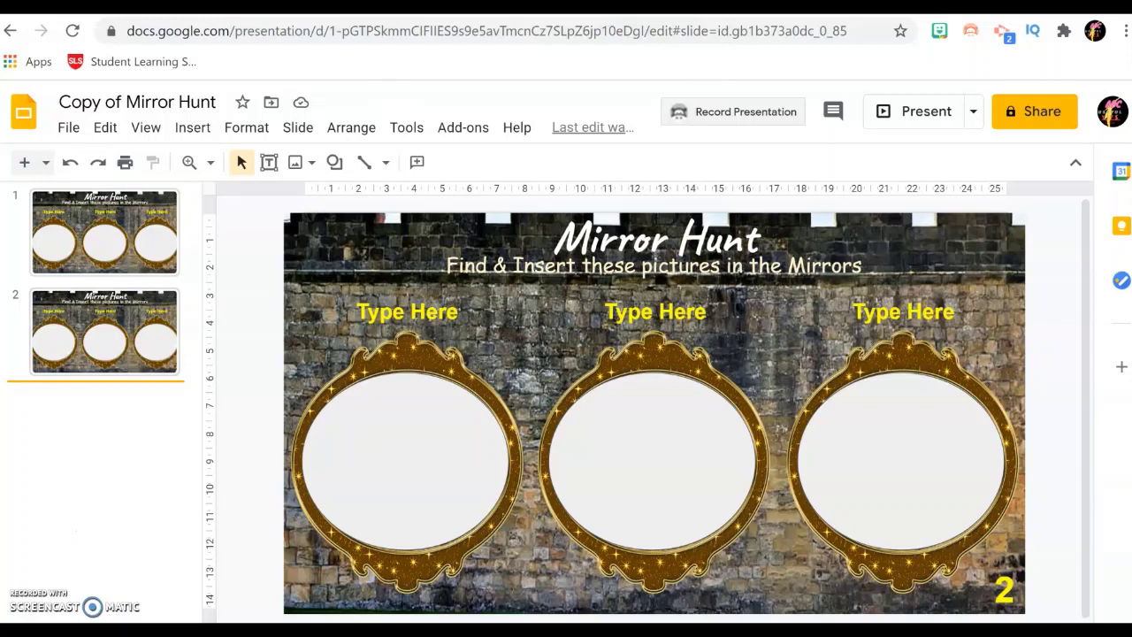
Replace 'Copy of' in the title so the deck is named 'Class Name: Mirror Hunt'
left_click(164, 106)
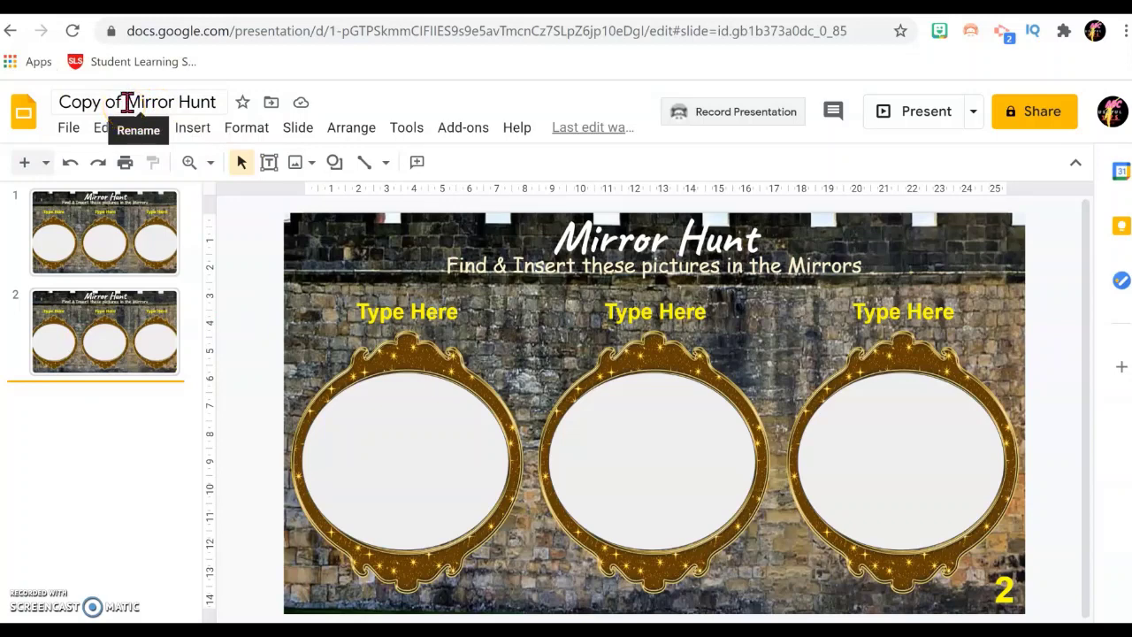
left_click(124, 102)
left_click(125, 103)
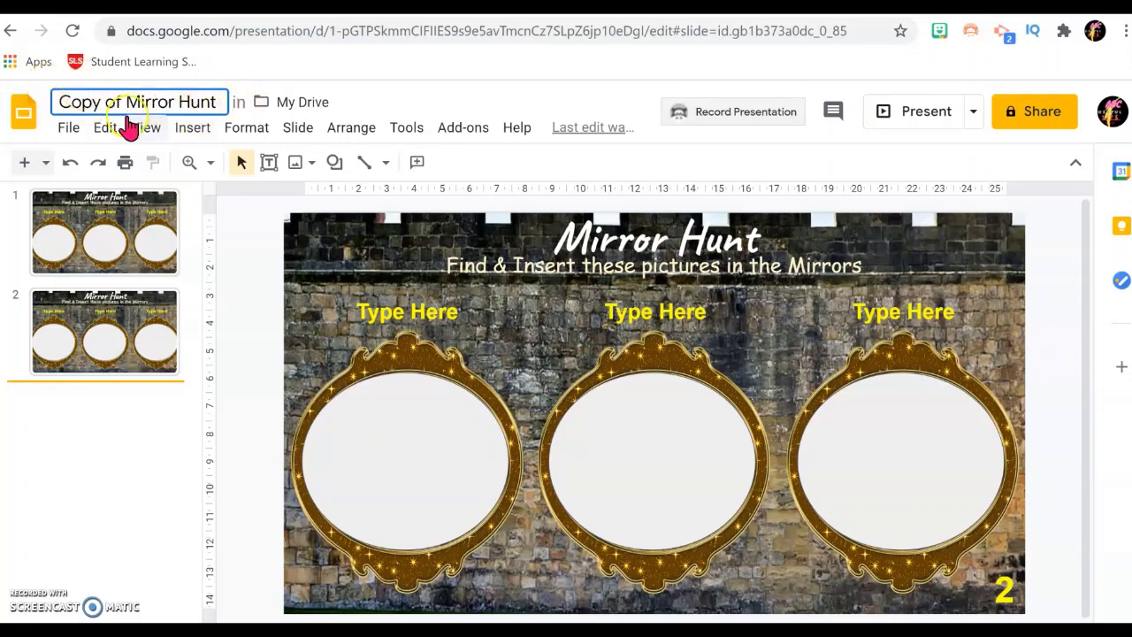
left_click_drag(125, 104, 38, 107)
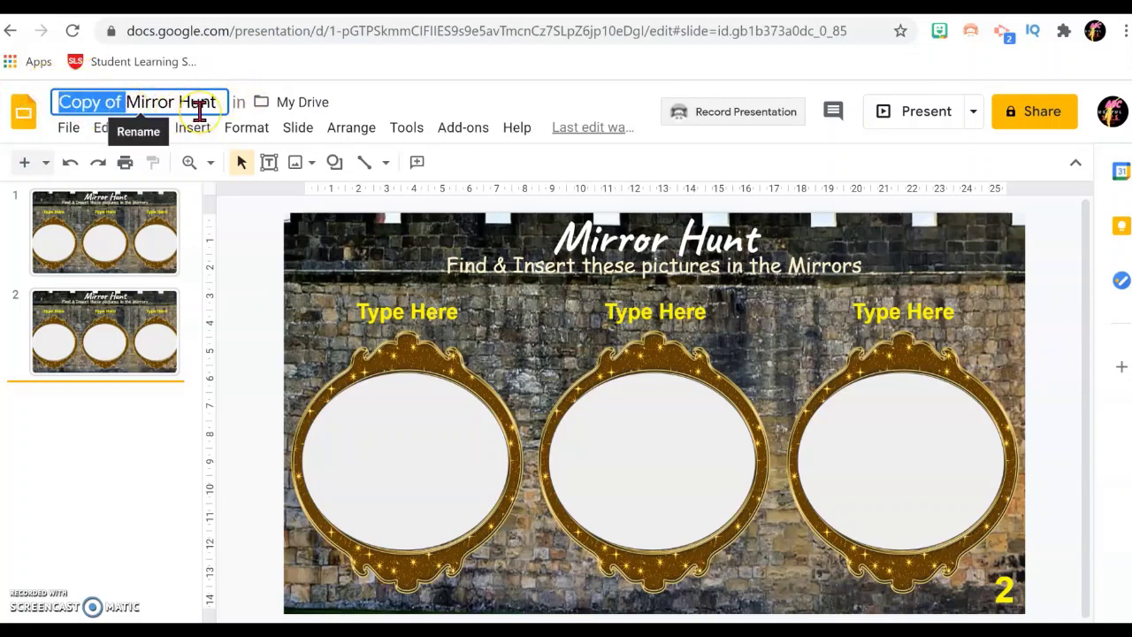
type("Class NAme")
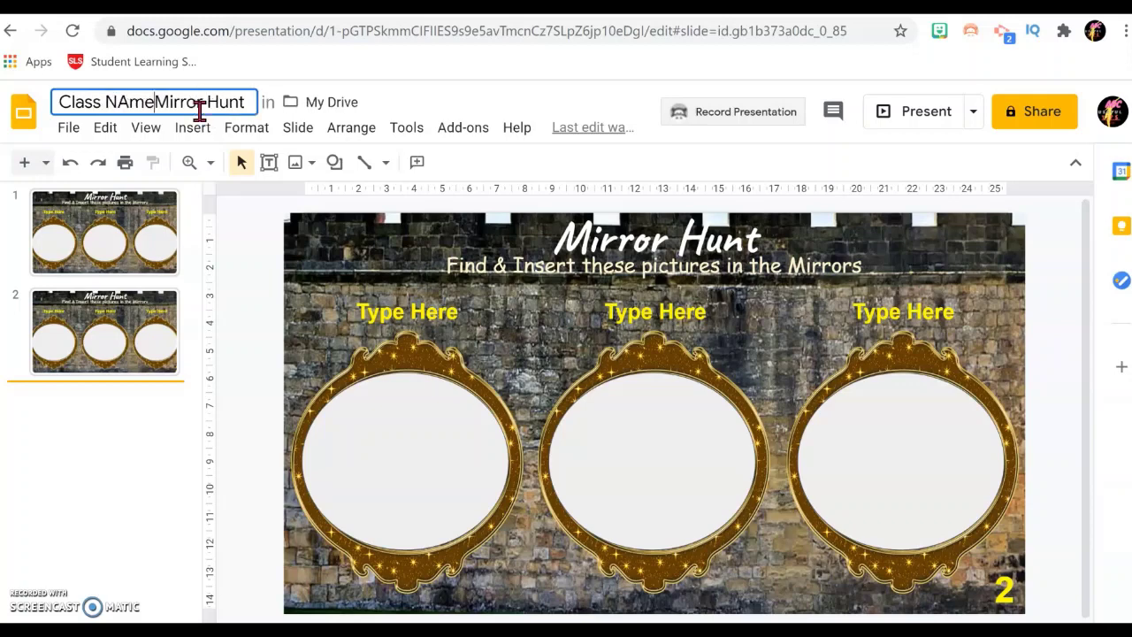
key("BackSpace")
key("BackSpace")
key("BackSpace")
type("ame ")
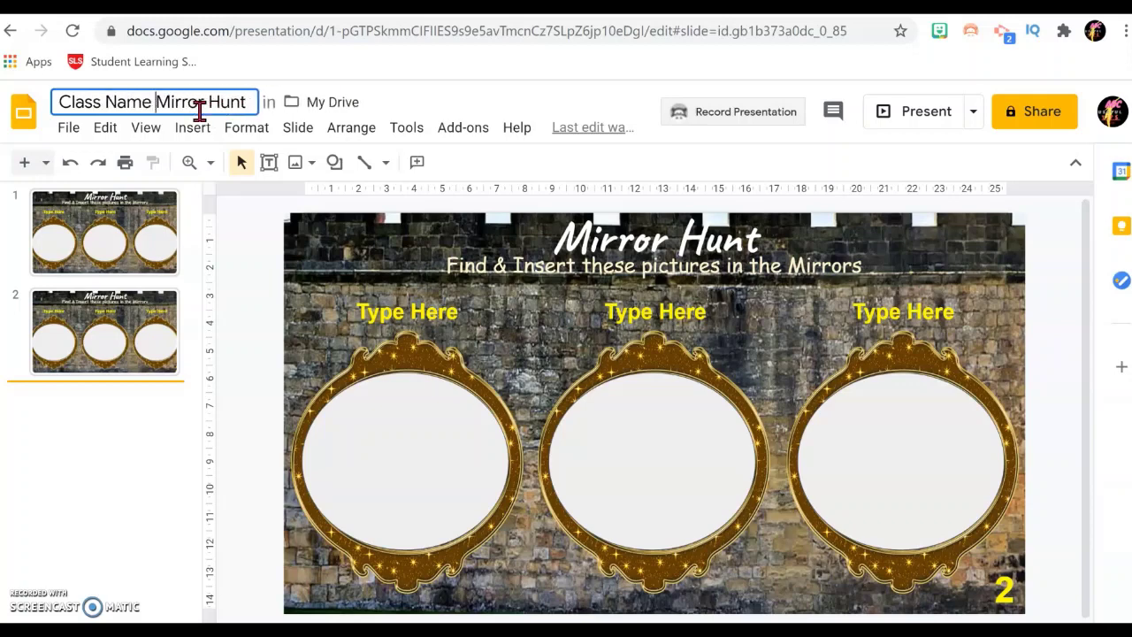
type(":")
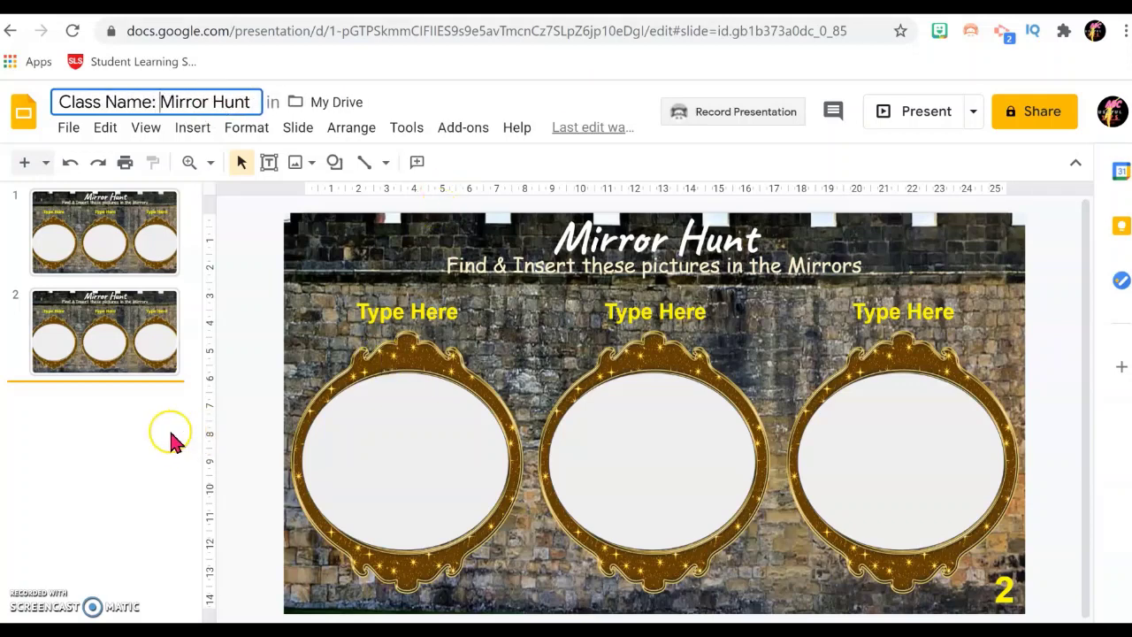
left_click(74, 554)
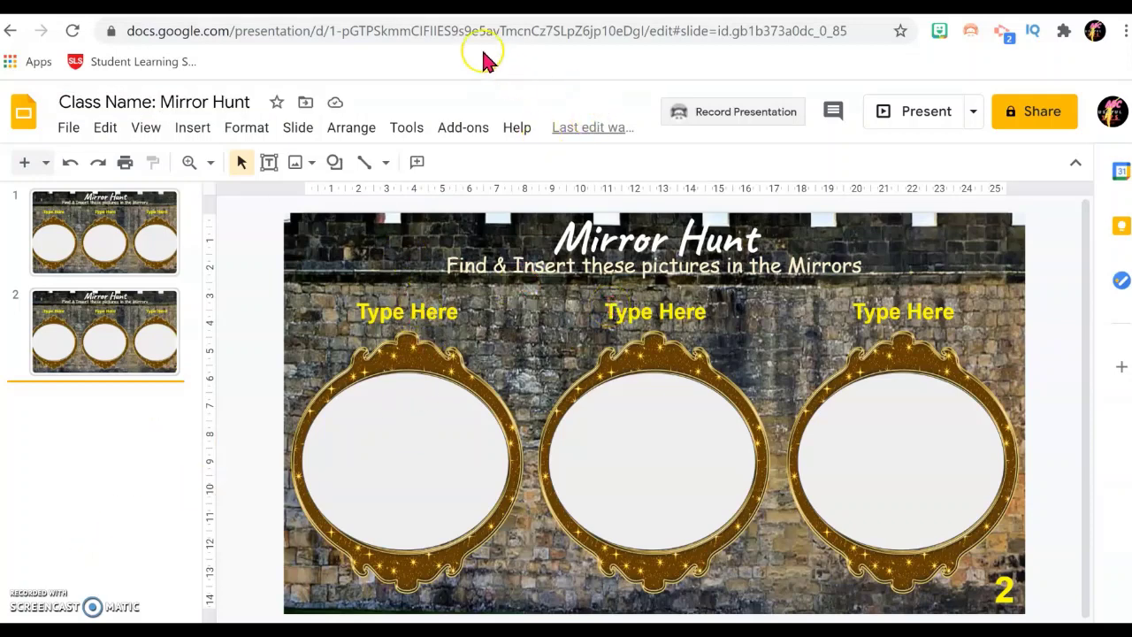
Locate Class Name: Mirror Hunt under Drive's Recent files and drag it into Mirror Hunt: FUN Lesson GAME
left_click(318, 7)
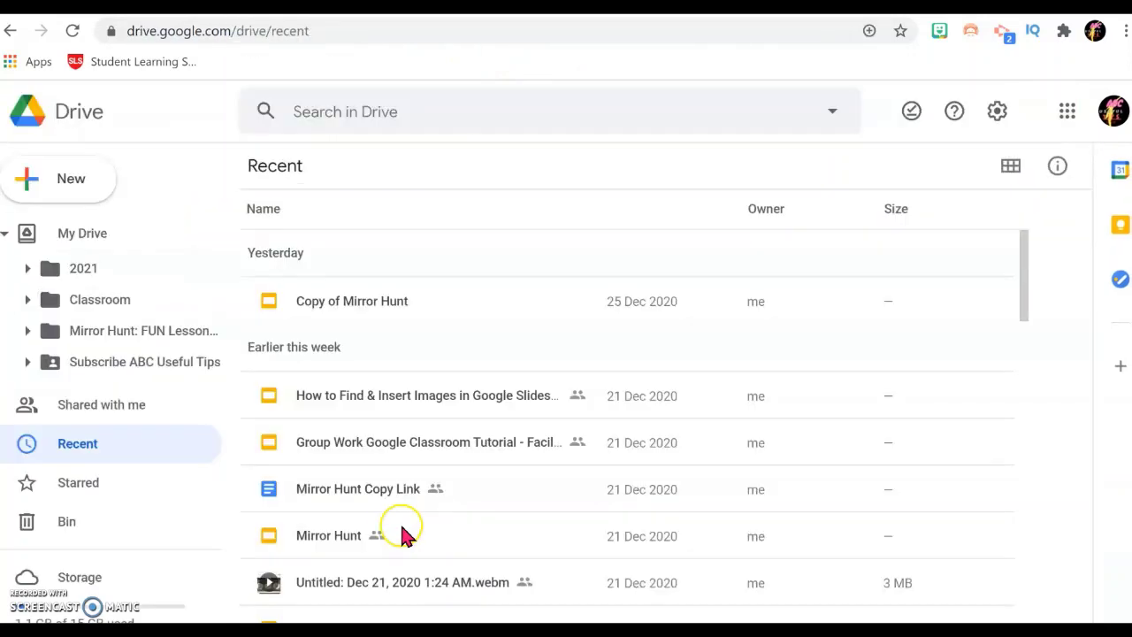
left_click(99, 440)
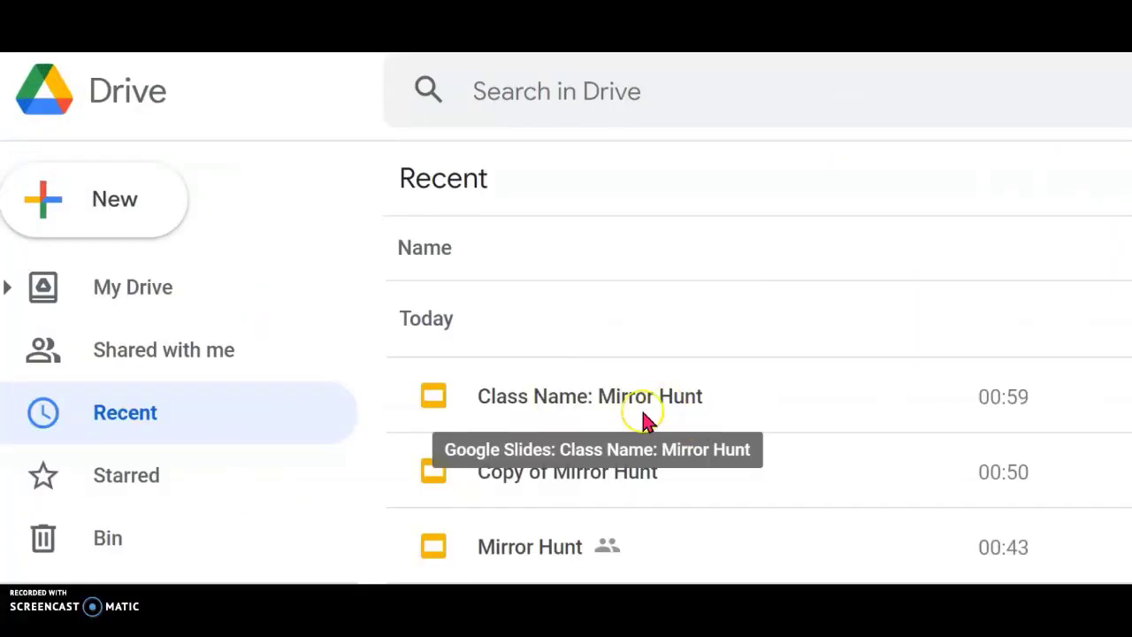
left_click(599, 414)
left_click(607, 403)
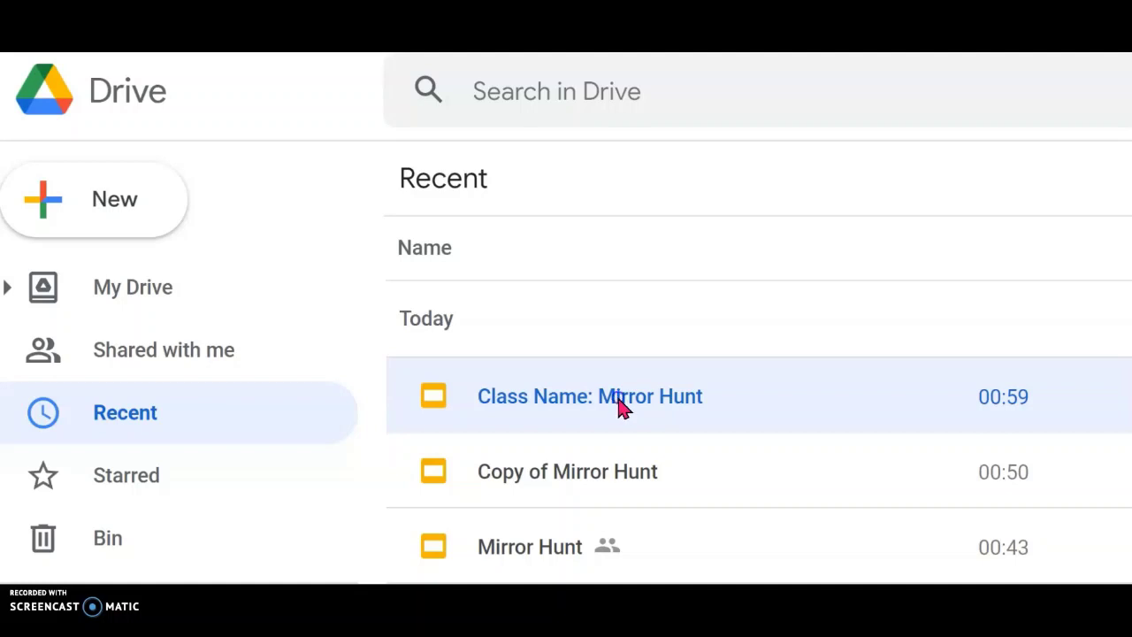
left_click_drag(622, 407, 176, 460)
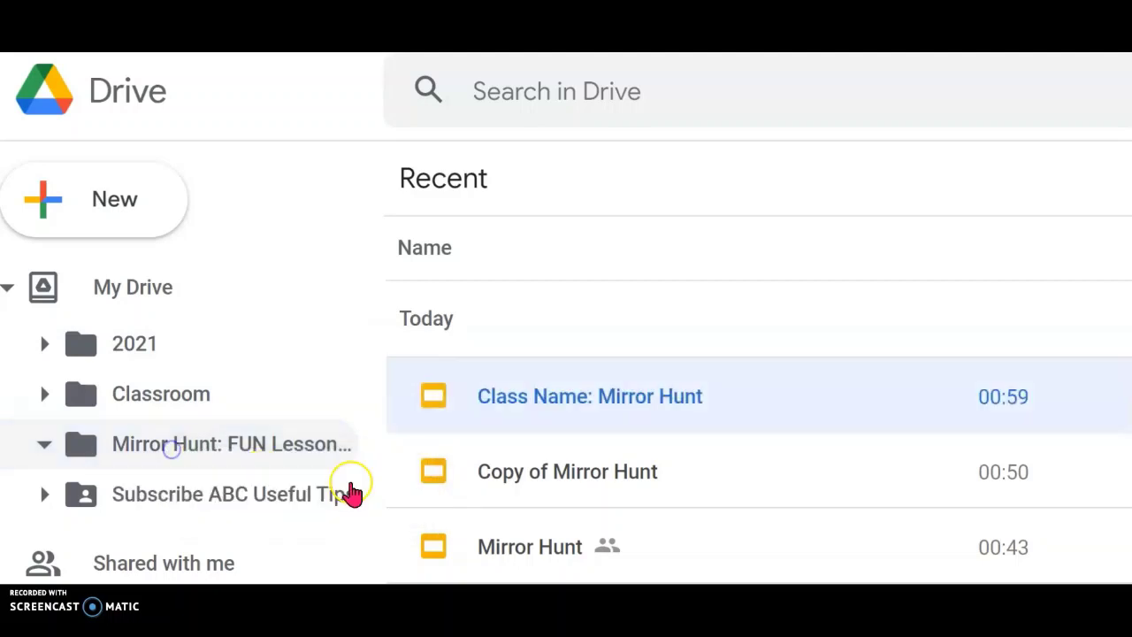
left_click(239, 455)
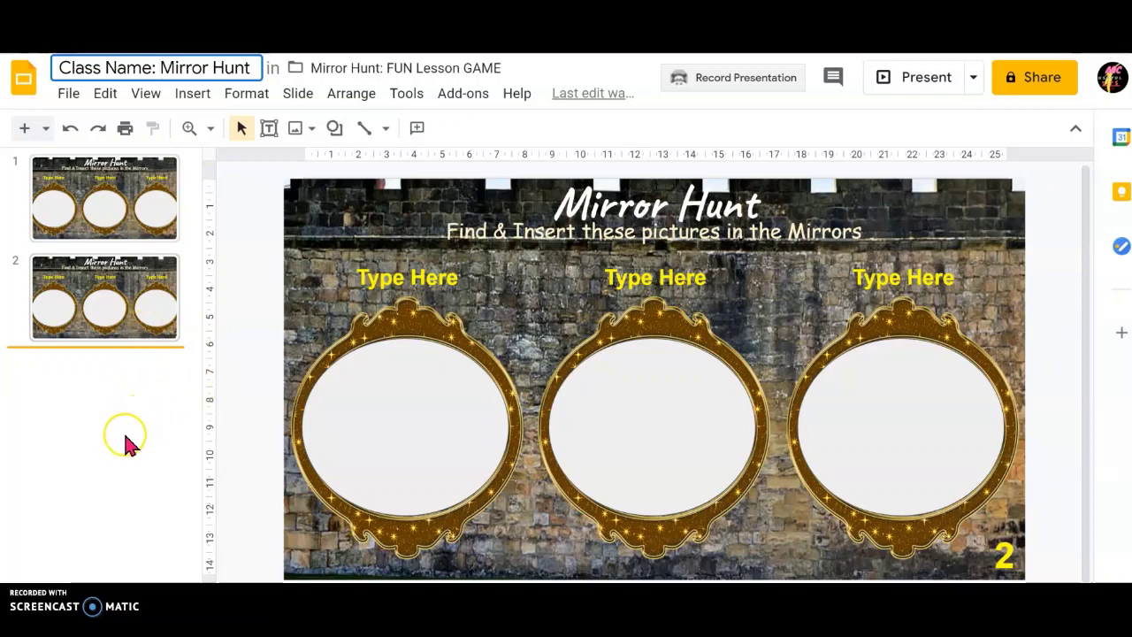
left_click(144, 207)
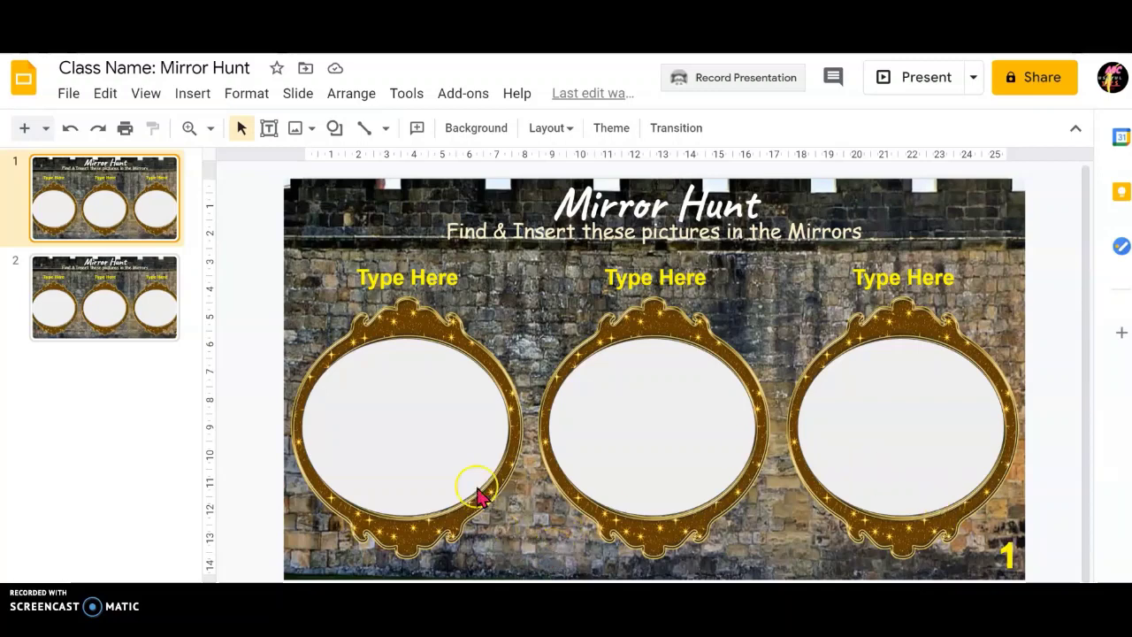
left_click(149, 324)
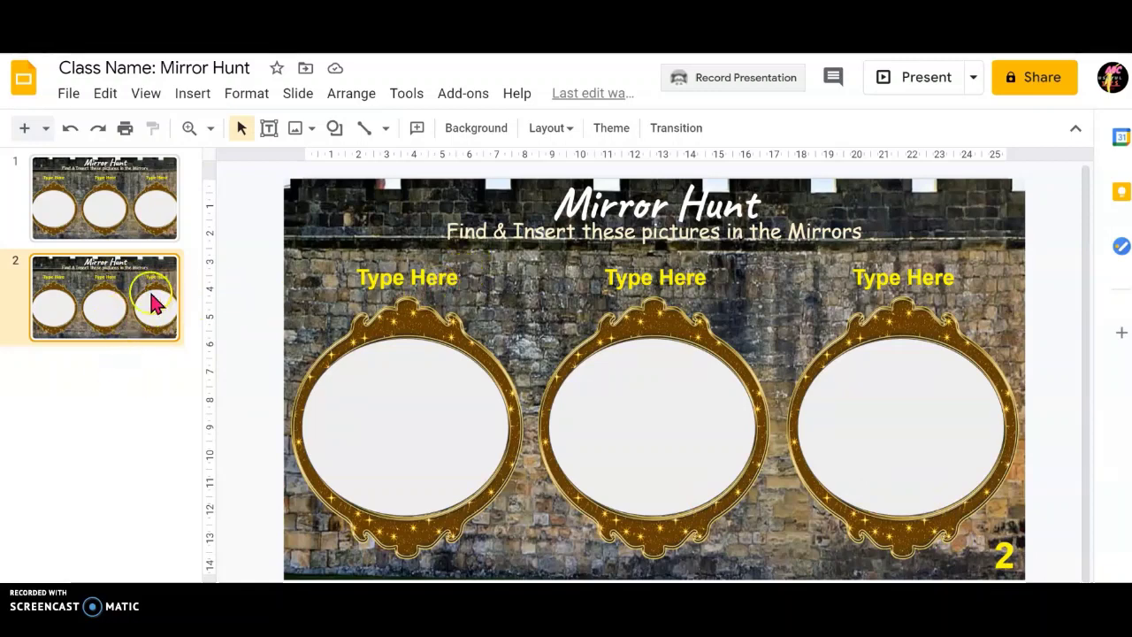
Select the three Type Here labels, then copy slide 2 from the filmstrip
left_click(430, 275)
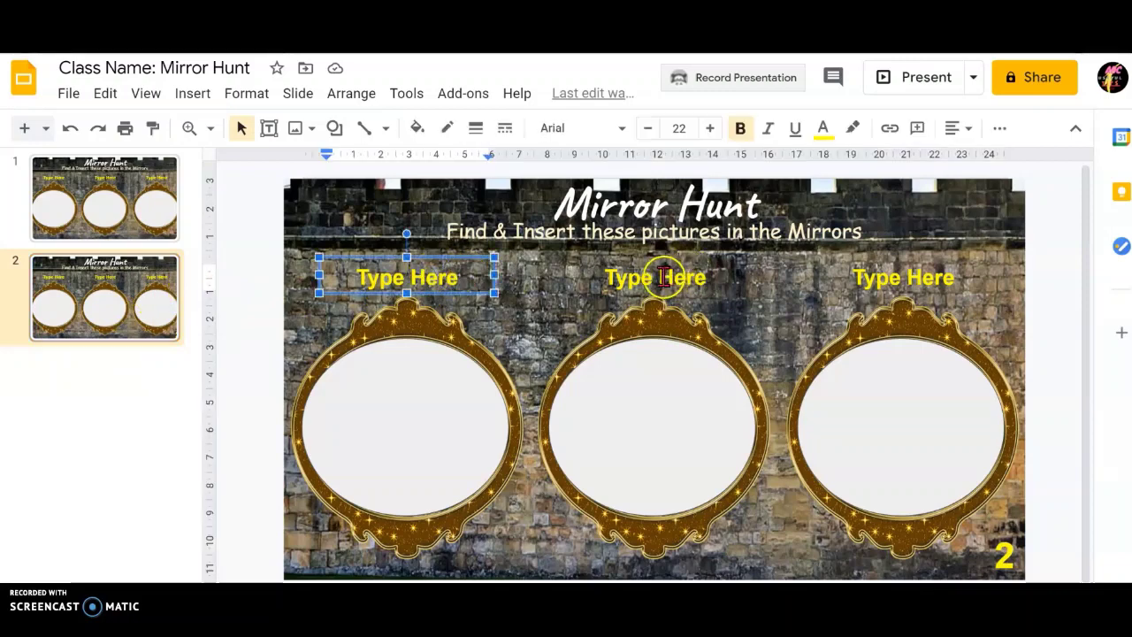
left_click(663, 277)
left_click(860, 267)
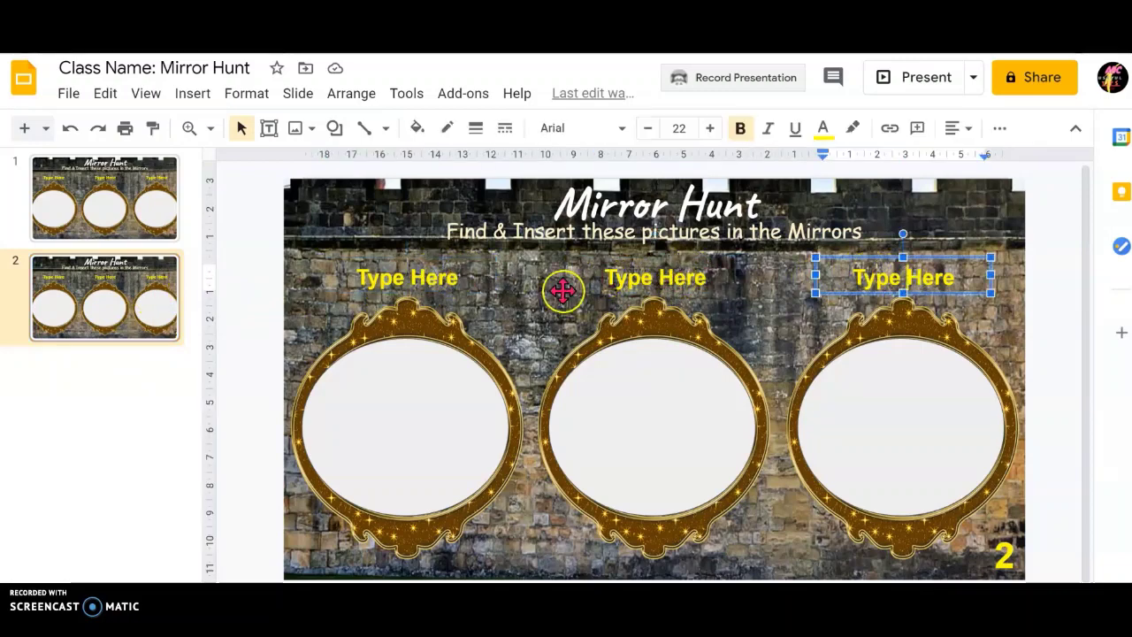
left_click(100, 319)
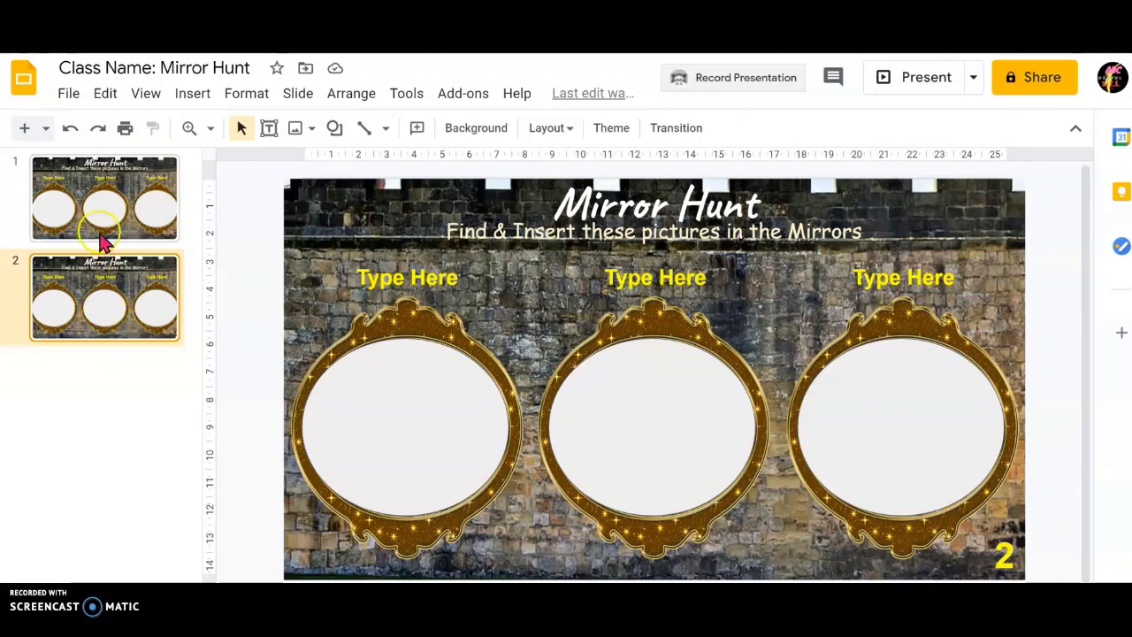
left_click(93, 315)
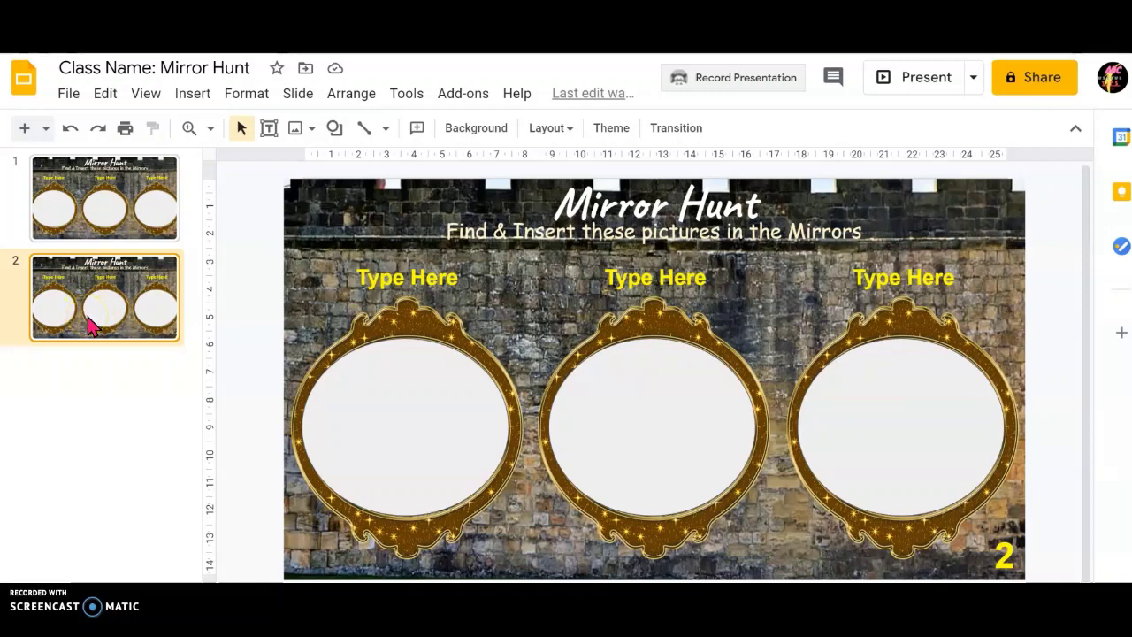
right_click(90, 323)
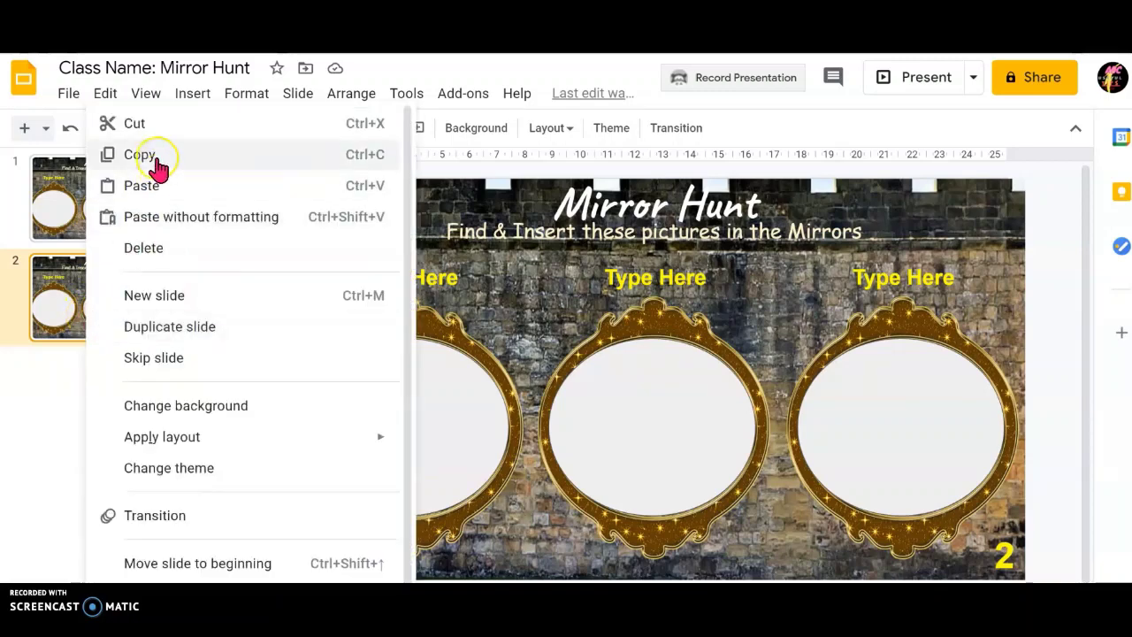
left_click(155, 161)
Paste the copied slide below slide 2 as a new slide 3
left_click(124, 305)
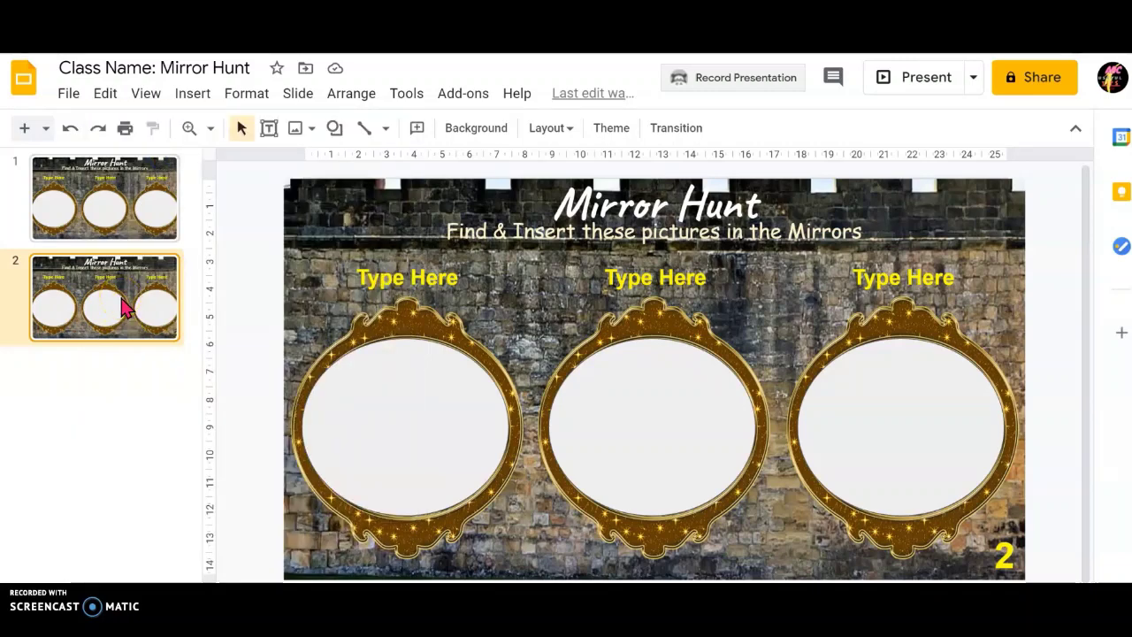
left_click(123, 359)
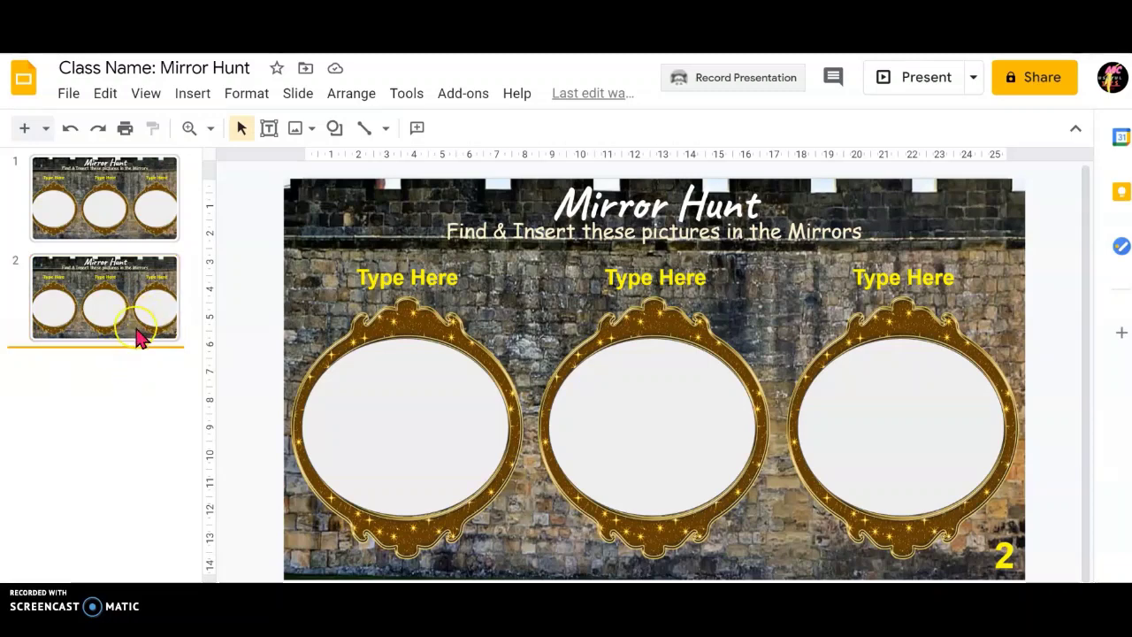
left_click(11, 347)
left_click(108, 349)
key("ctrl+v")
left_click(139, 400)
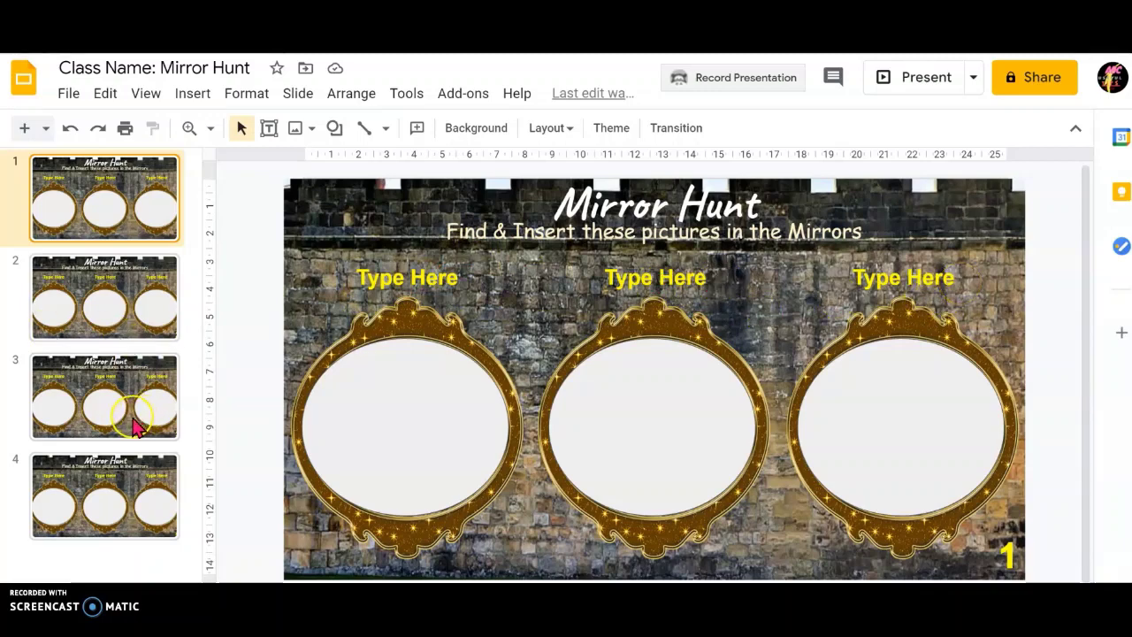
Undo the duplicate slides and remove slide 2, leaving only slide 1
left_click(76, 132)
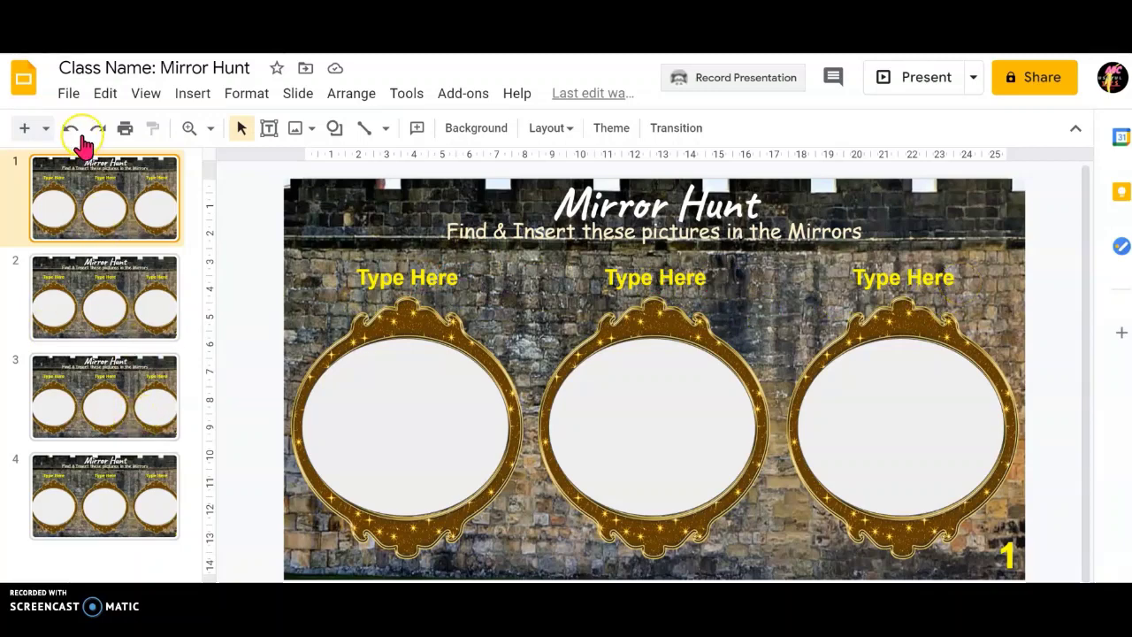
left_click(121, 296)
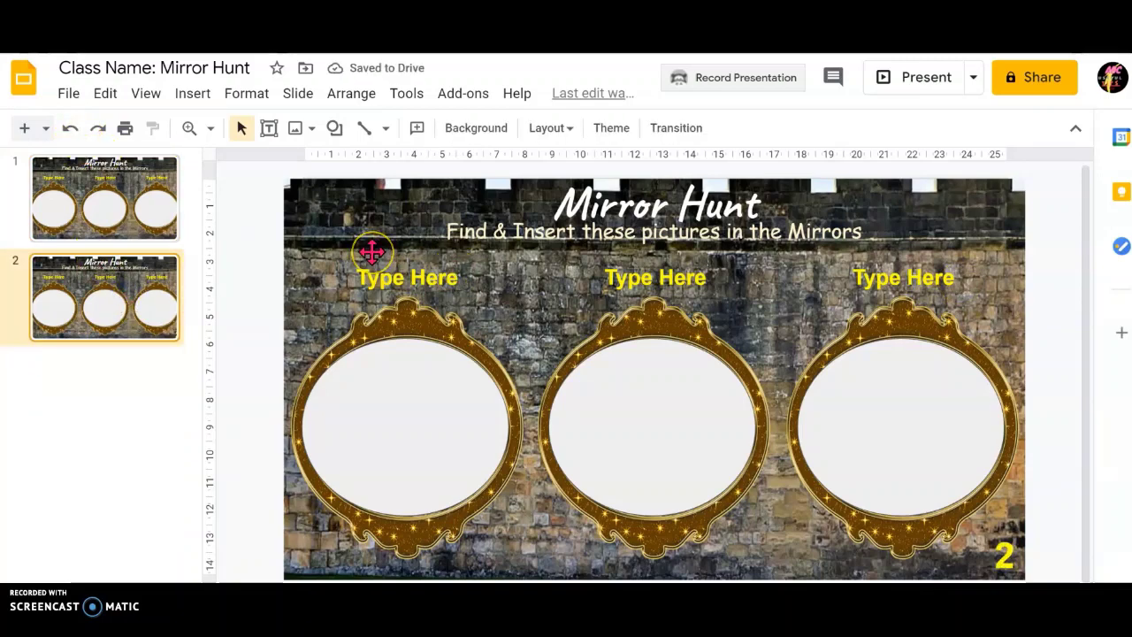
key("ctrl+z")
left_click(493, 267)
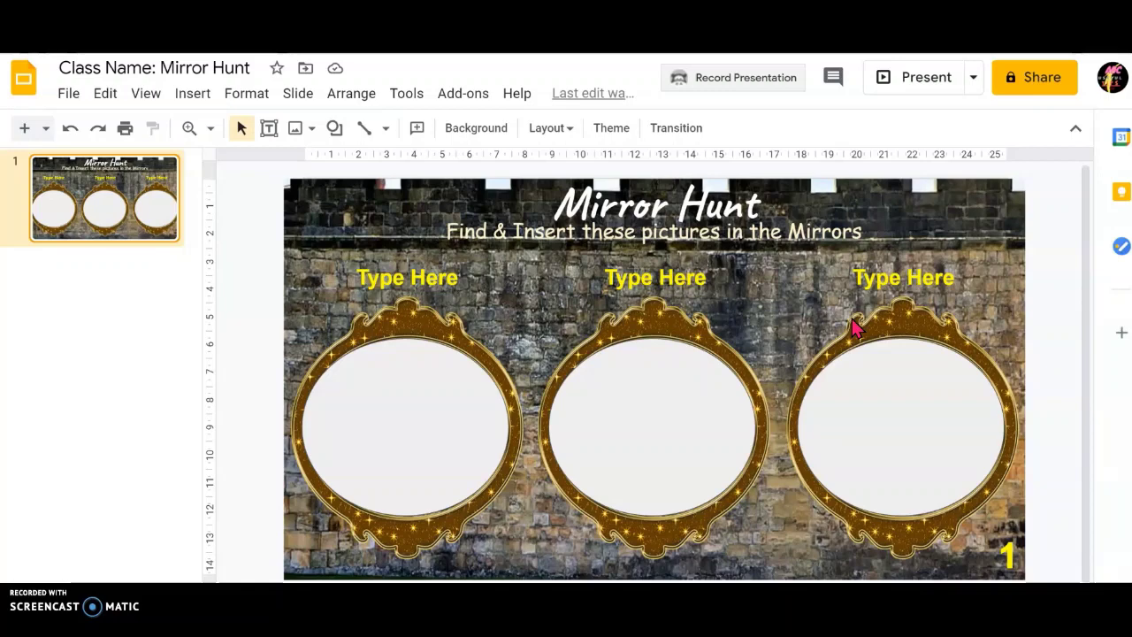
Add a text box at the slide bottom holding the pasted bold white 'Exercise' label
left_click(270, 130)
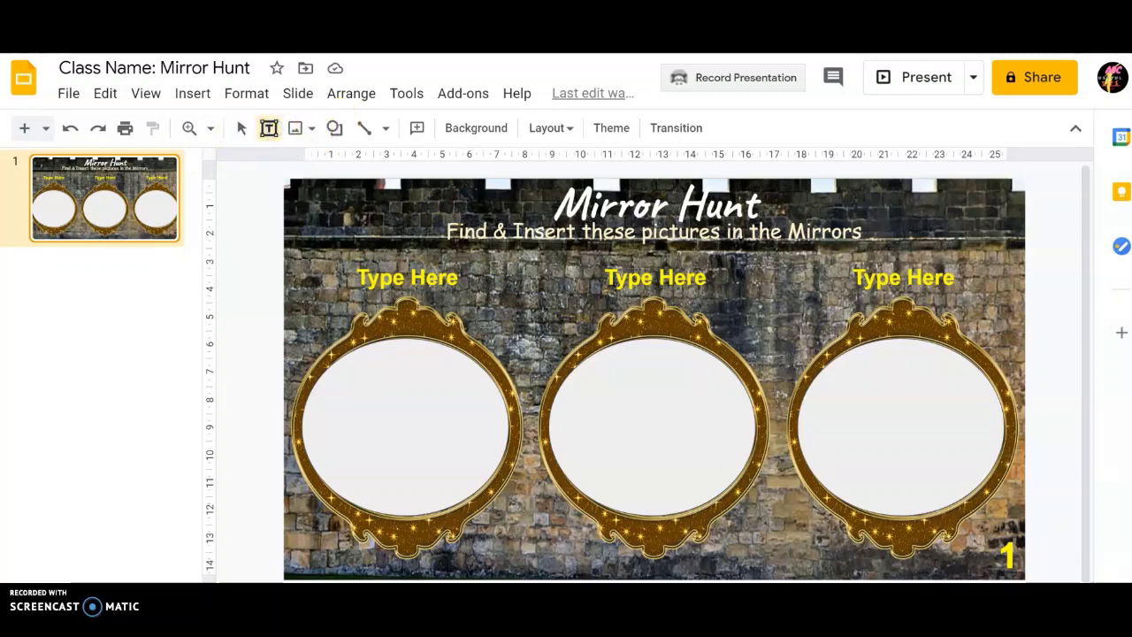
left_click(570, 553)
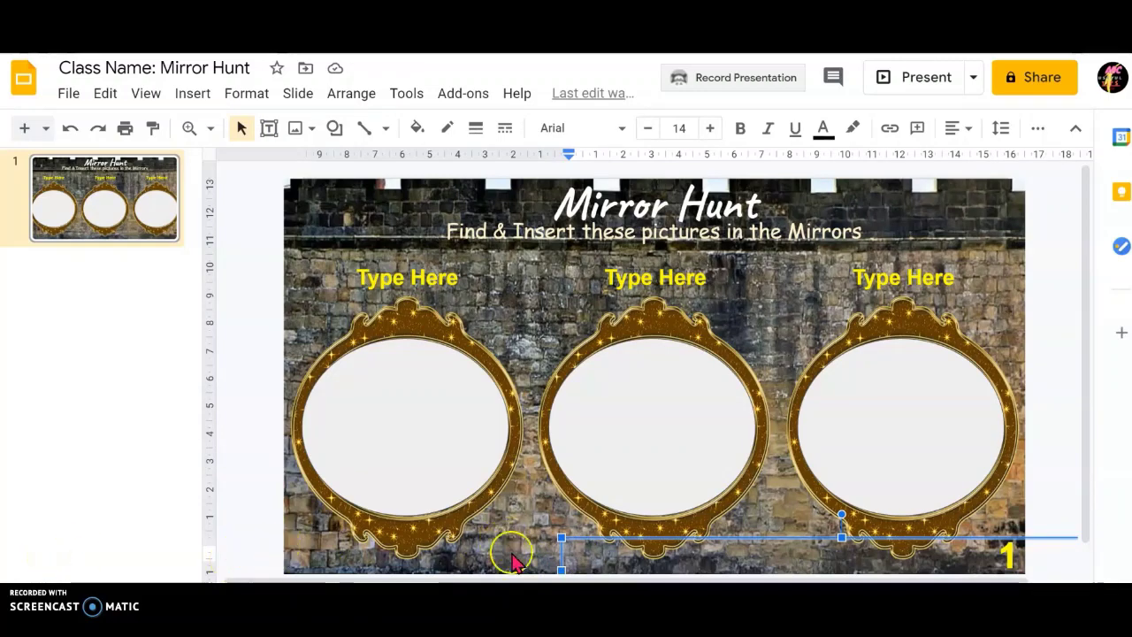
key("ctrl+v")
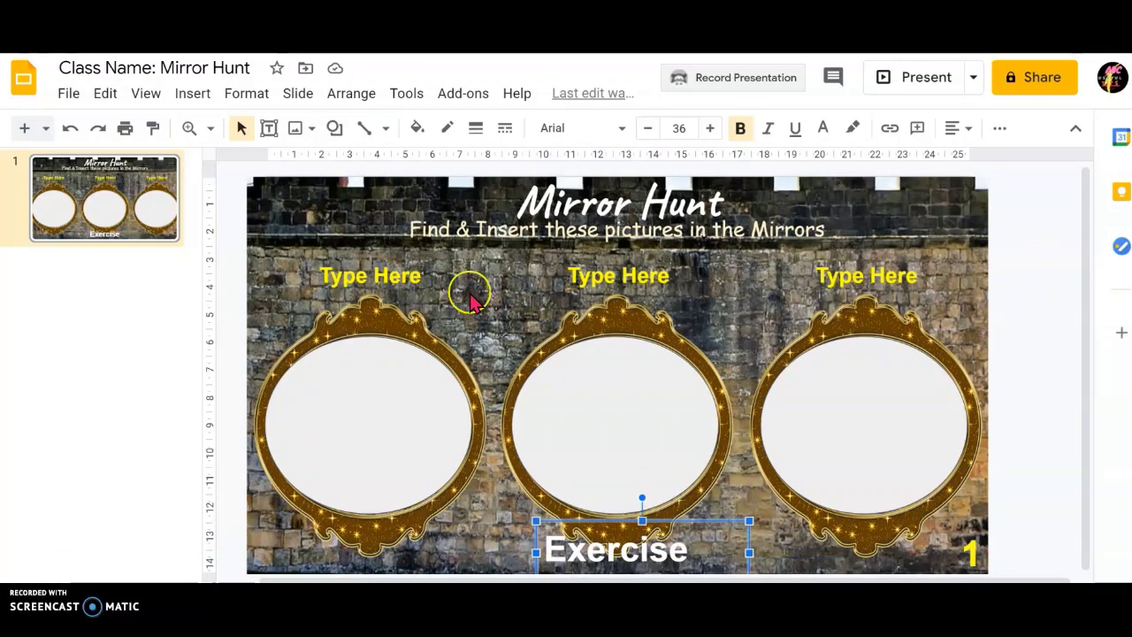
Select the left mirror's Type Here text to prepare it for editing
left_click(365, 282)
left_click_drag(314, 274, 430, 277)
left_click(417, 289)
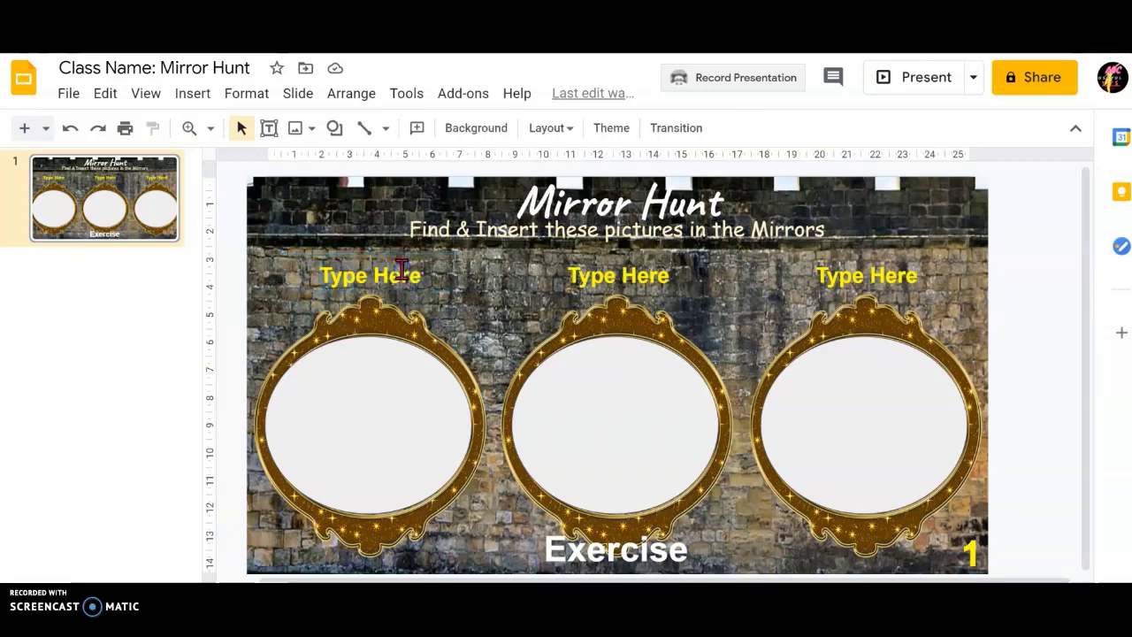
left_click(347, 283)
Relabel the left mirror 'Exercise Outdoor' and widen its box to one line
left_click(341, 281)
left_click_drag(311, 275, 472, 306)
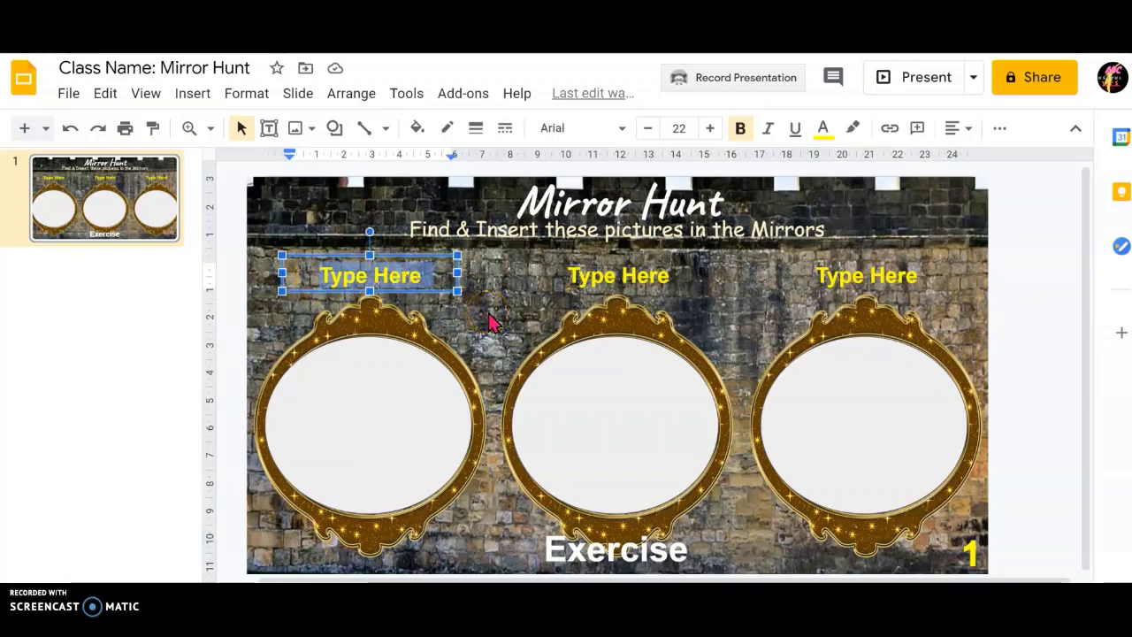
type("Exercise Outdoor")
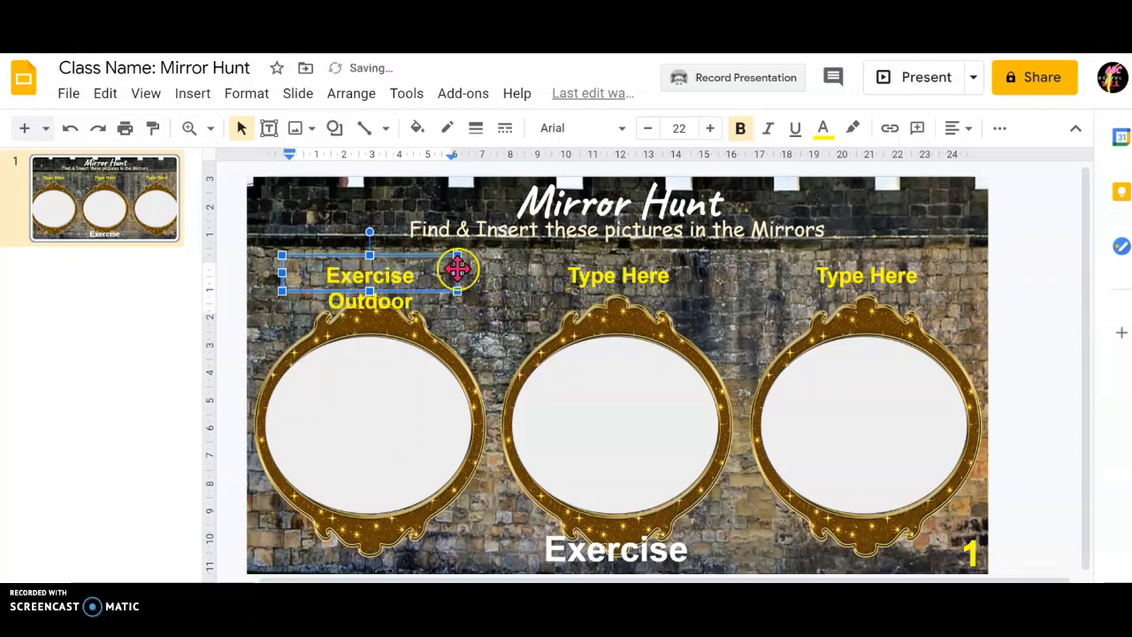
left_click(457, 272)
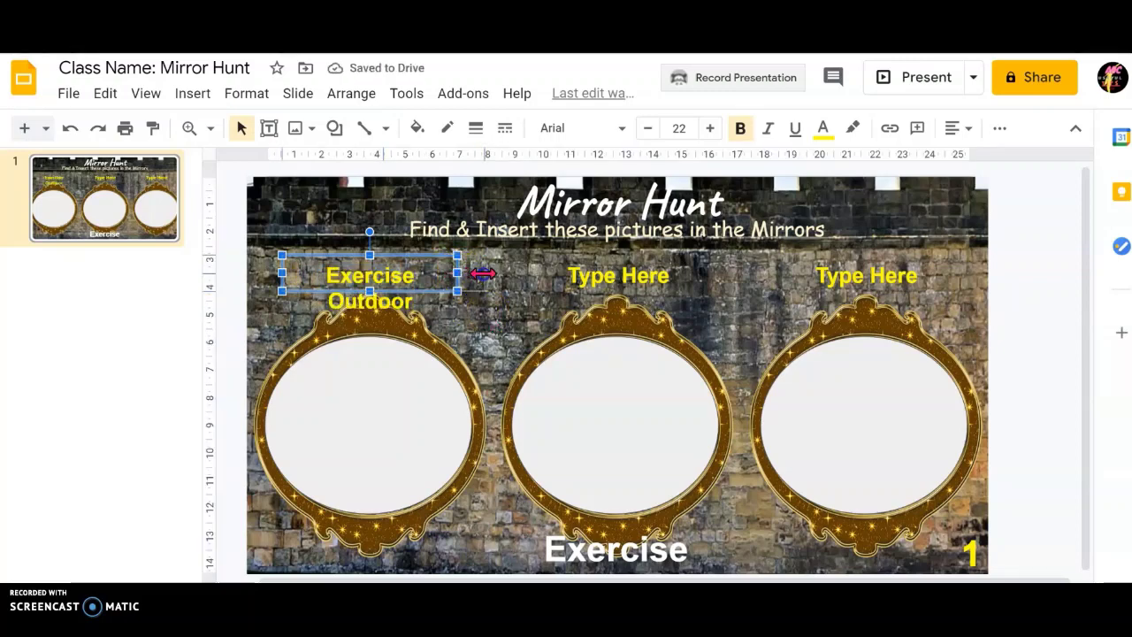
left_click_drag(482, 275, 509, 275)
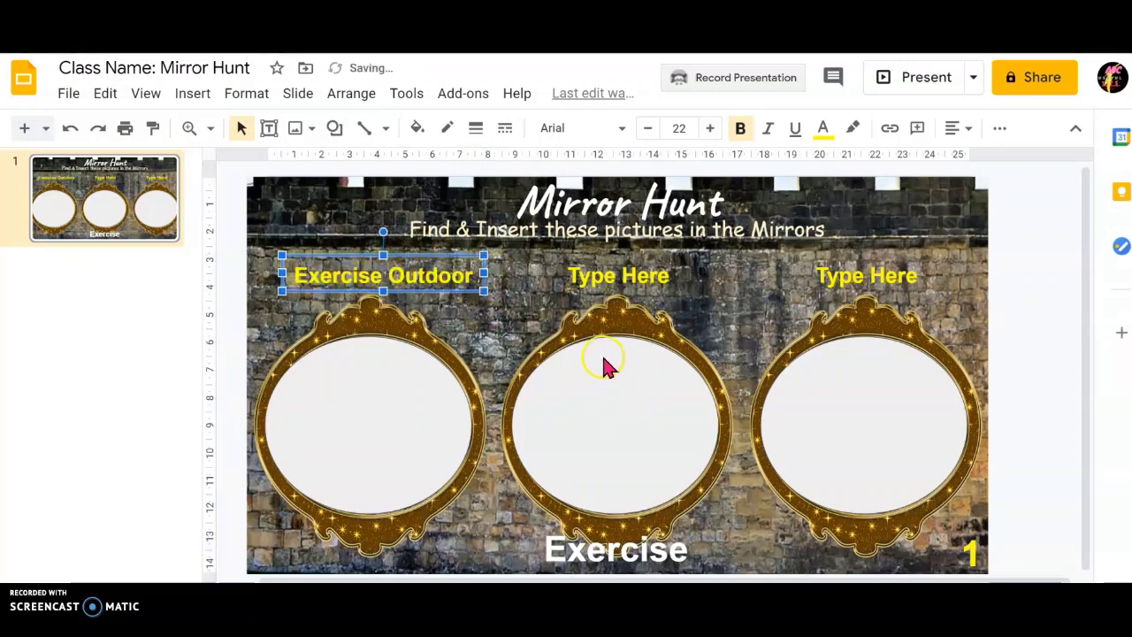
Relabel the middle mirror 'Exercise in Gym' and widen its box to one line
left_click(568, 281)
left_click_drag(568, 276, 682, 271)
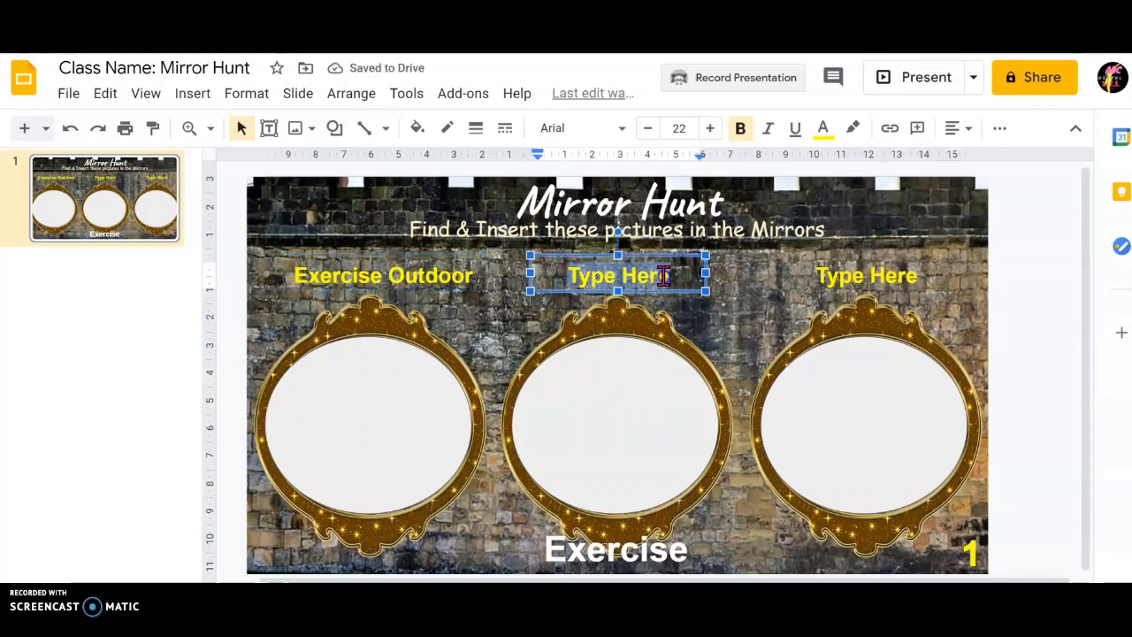
type("Exercise in Gym")
left_click(713, 273)
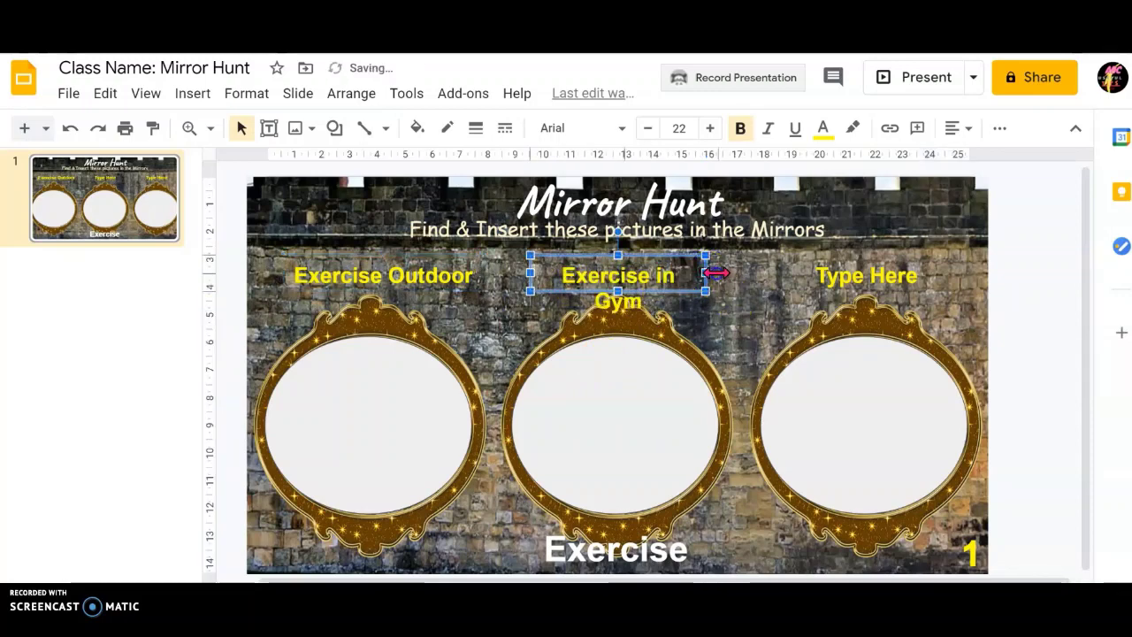
left_click_drag(715, 273, 720, 274)
Relabel the right mirror 'Exercise at Home' and nudge it into alignment
left_click(817, 270)
left_click(867, 276)
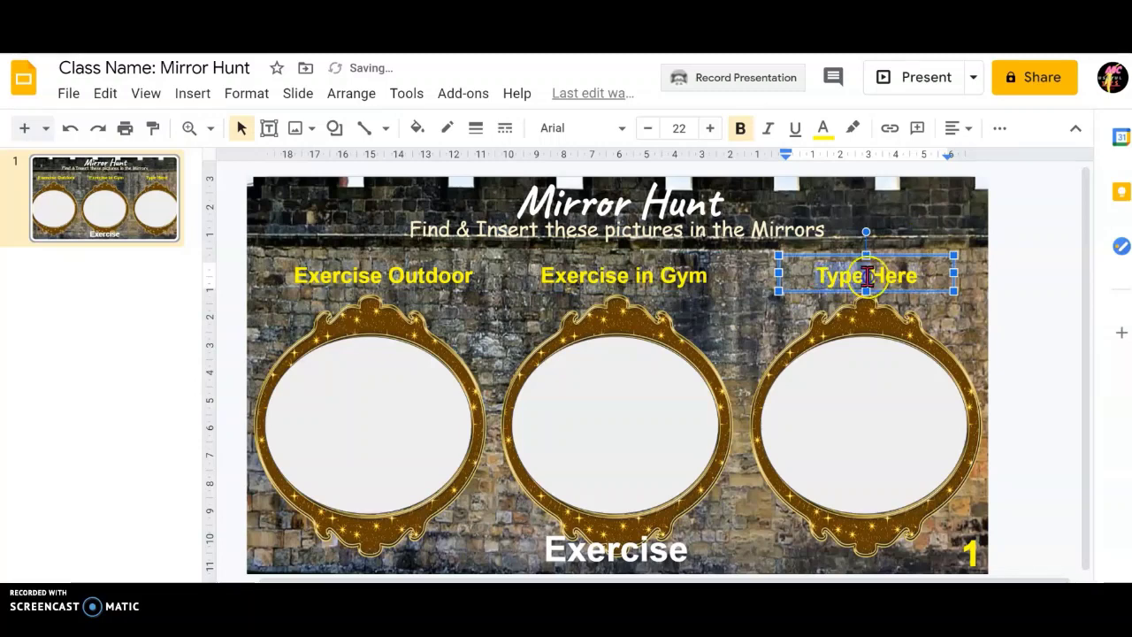
left_click_drag(924, 276, 816, 276)
type("Exercise at Home")
left_click(898, 255)
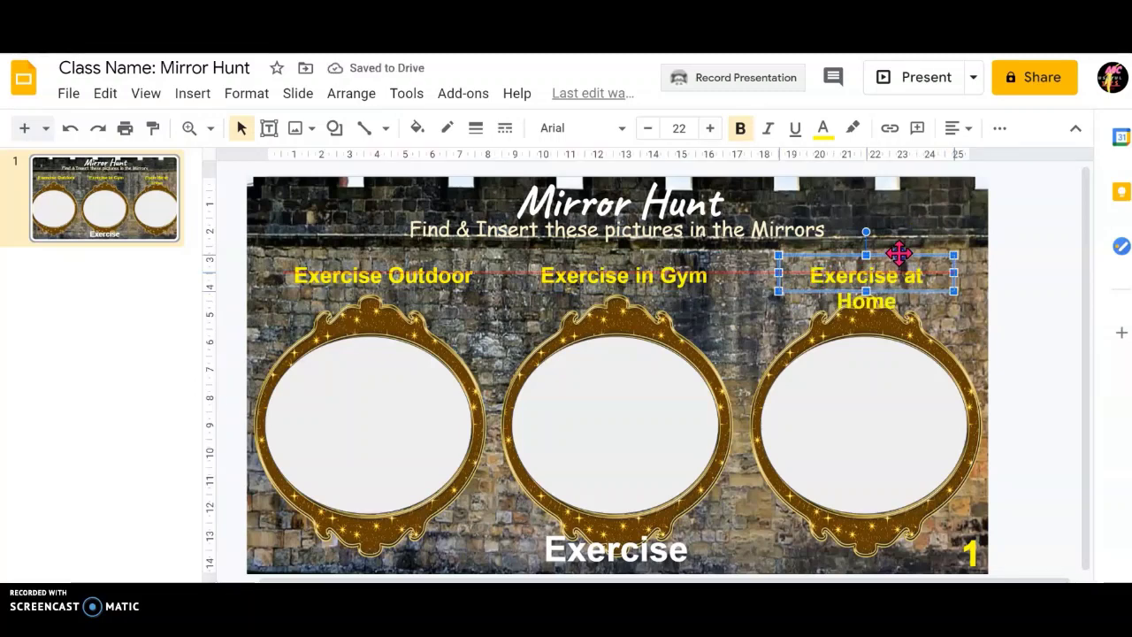
left_click_drag(898, 253, 903, 246)
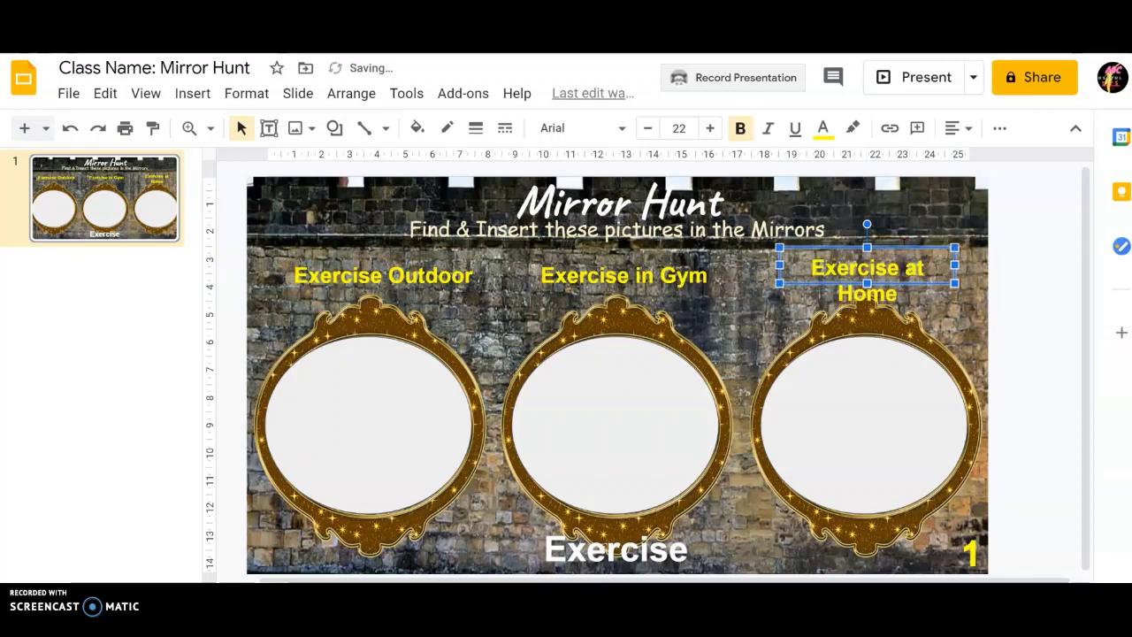
left_click(1036, 405)
left_click(336, 273)
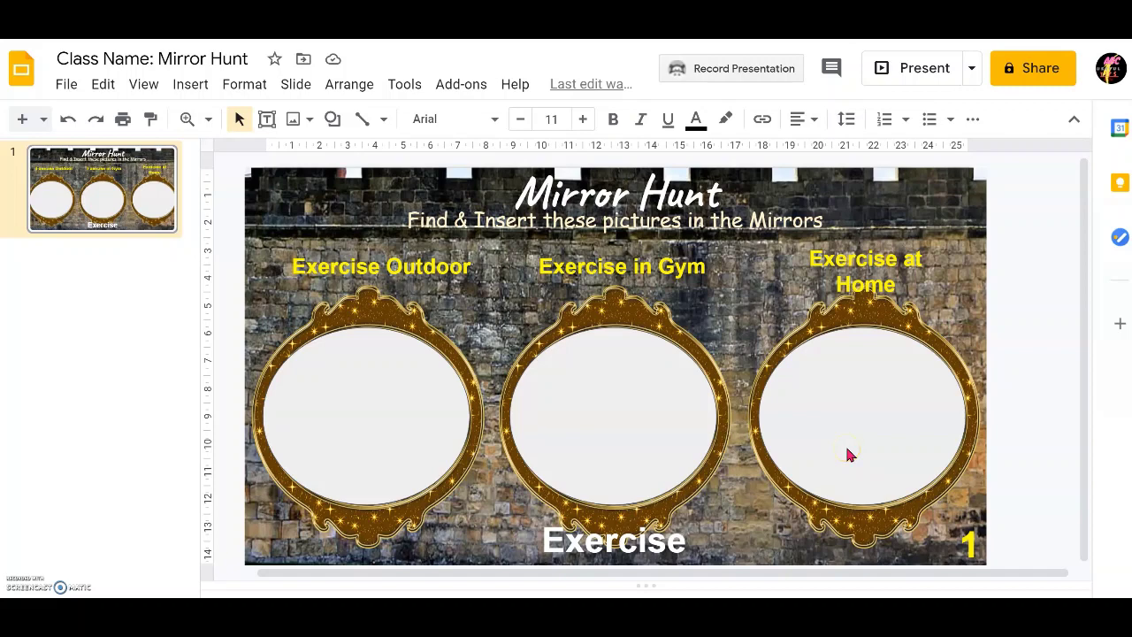
left_click(598, 345)
left_click(106, 204)
left_click(109, 203)
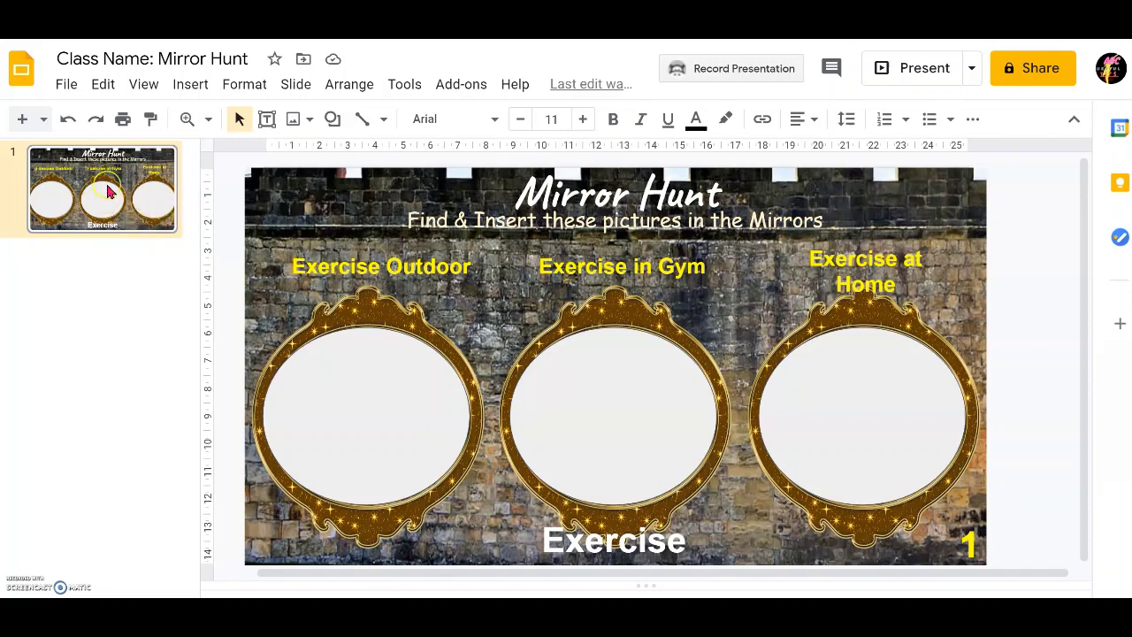
left_click(40, 189)
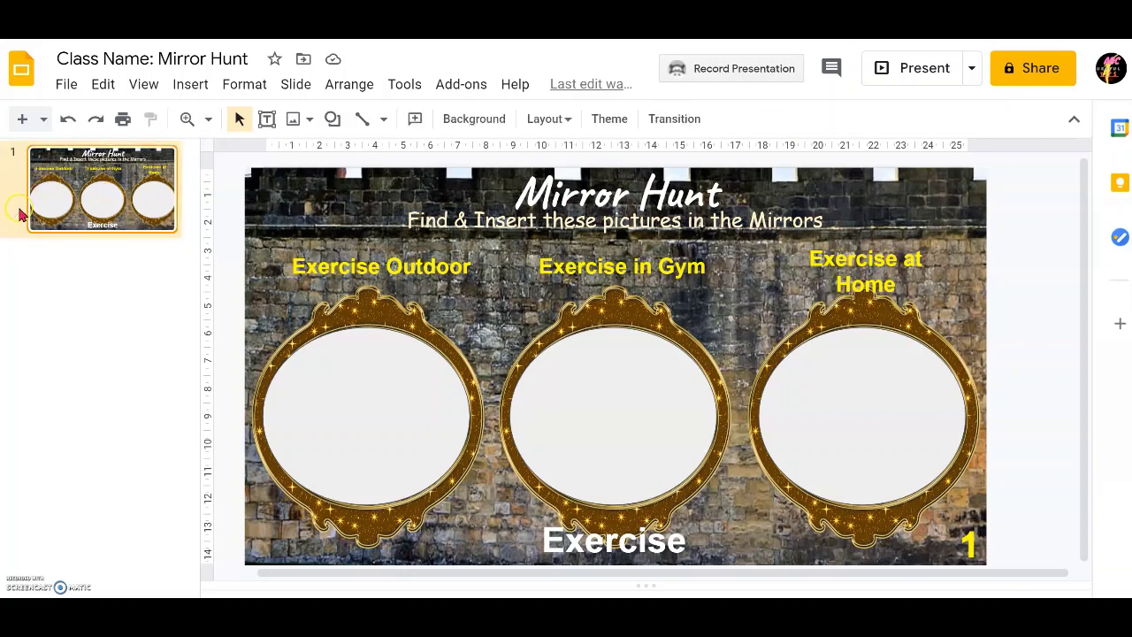
Copy slide 1 and paste it three times to create identical slides 2, 3 and 4
right_click(21, 212)
left_click(86, 186)
left_click(76, 243)
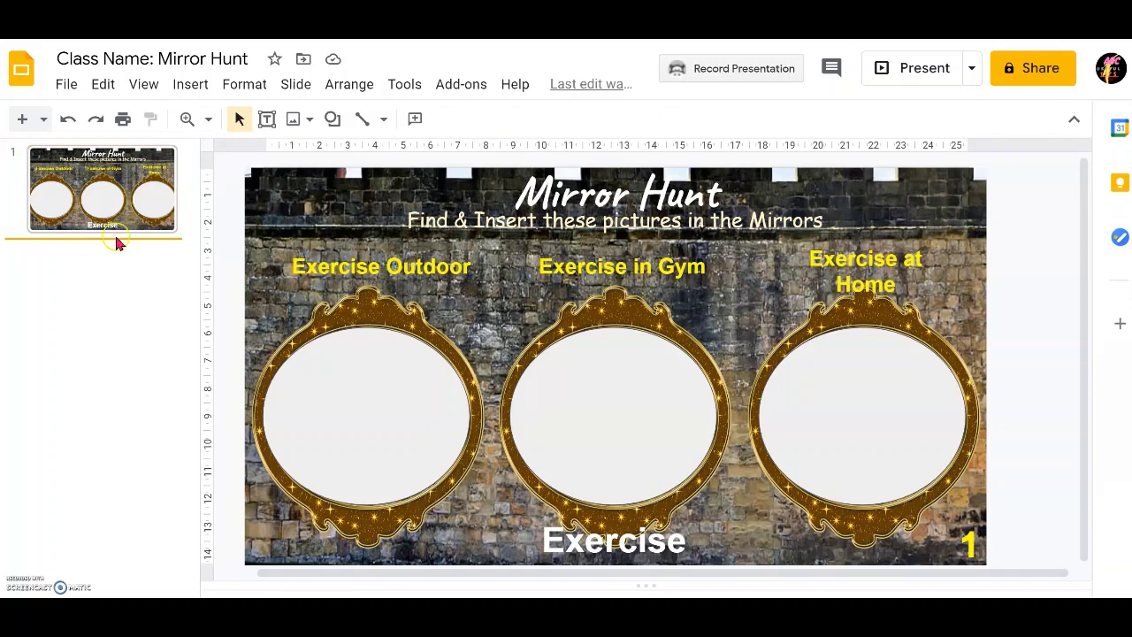
right_click(115, 233)
left_click(171, 264)
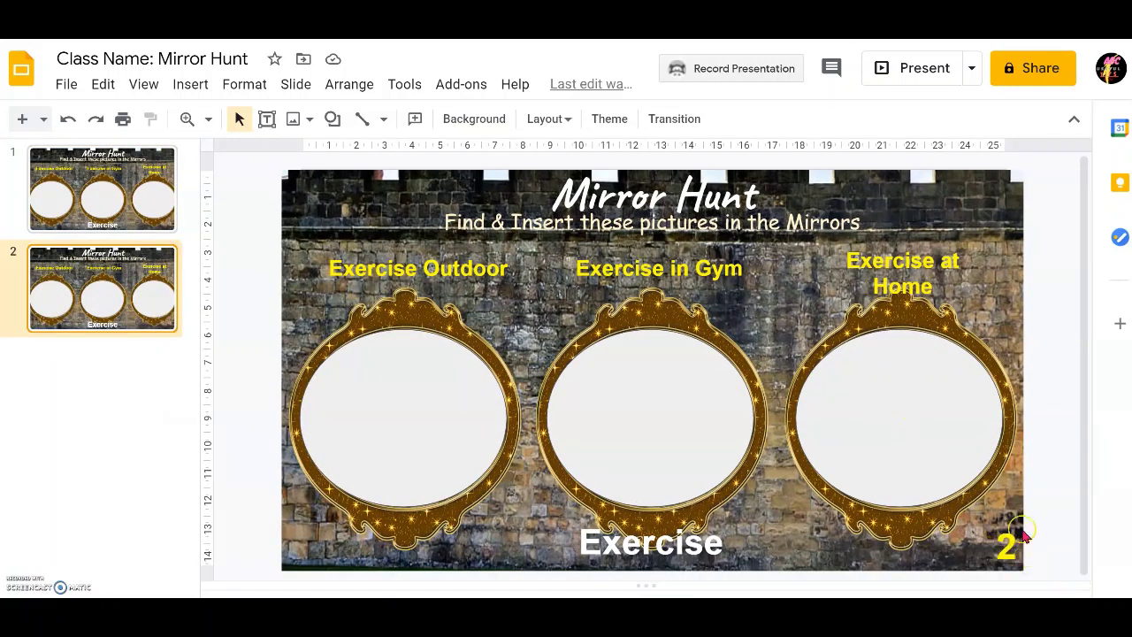
left_click(92, 355)
key("ctrl+v")
key("ctrl+v")
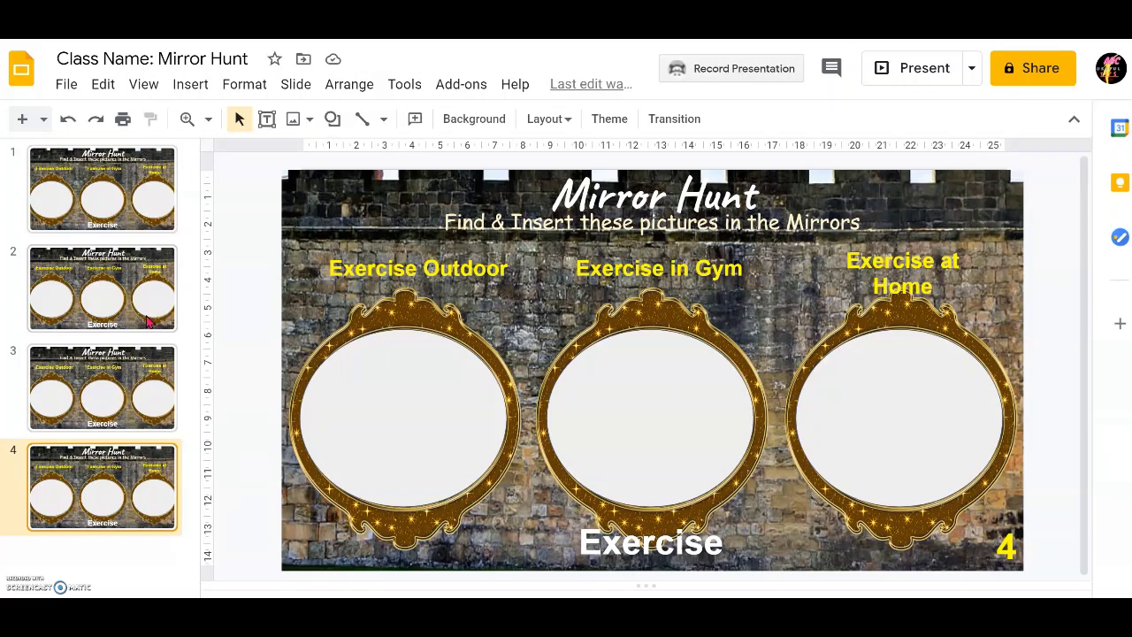
left_click(66, 491)
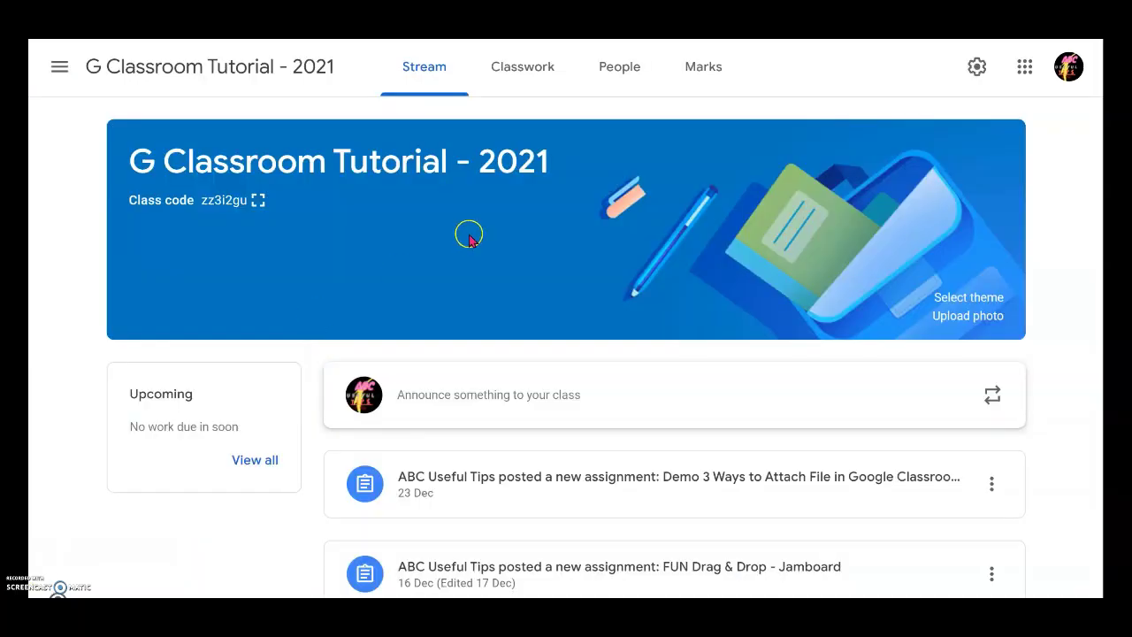
Start a new assignment from Classwork's Create menu in G Classroom Tutorial - 2021
left_click(534, 76)
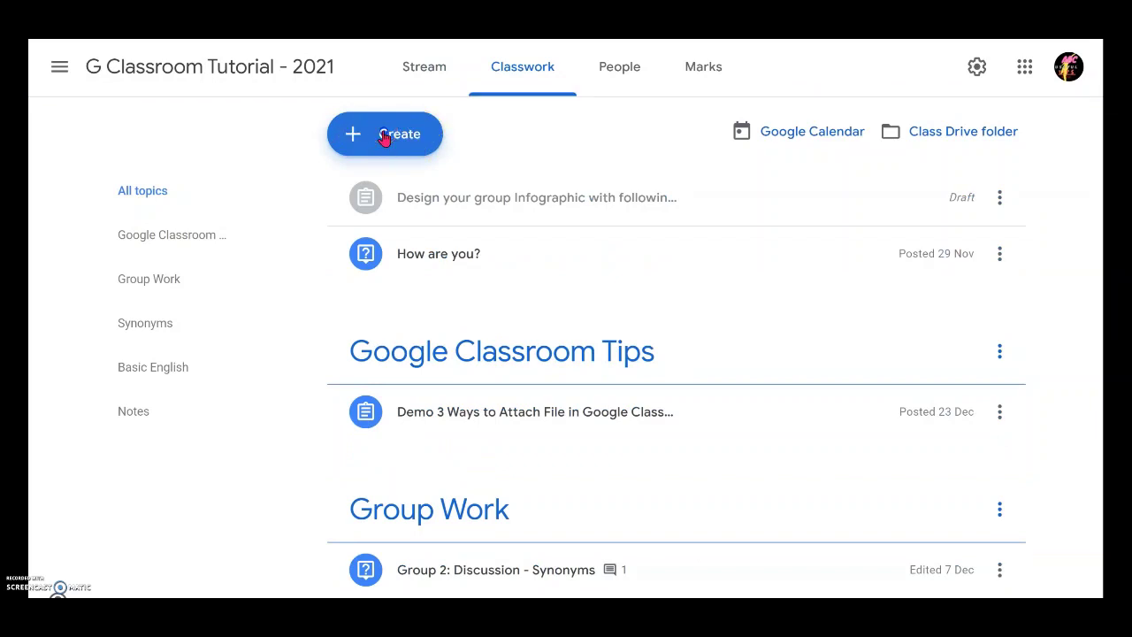
left_click(384, 138)
left_click(386, 200)
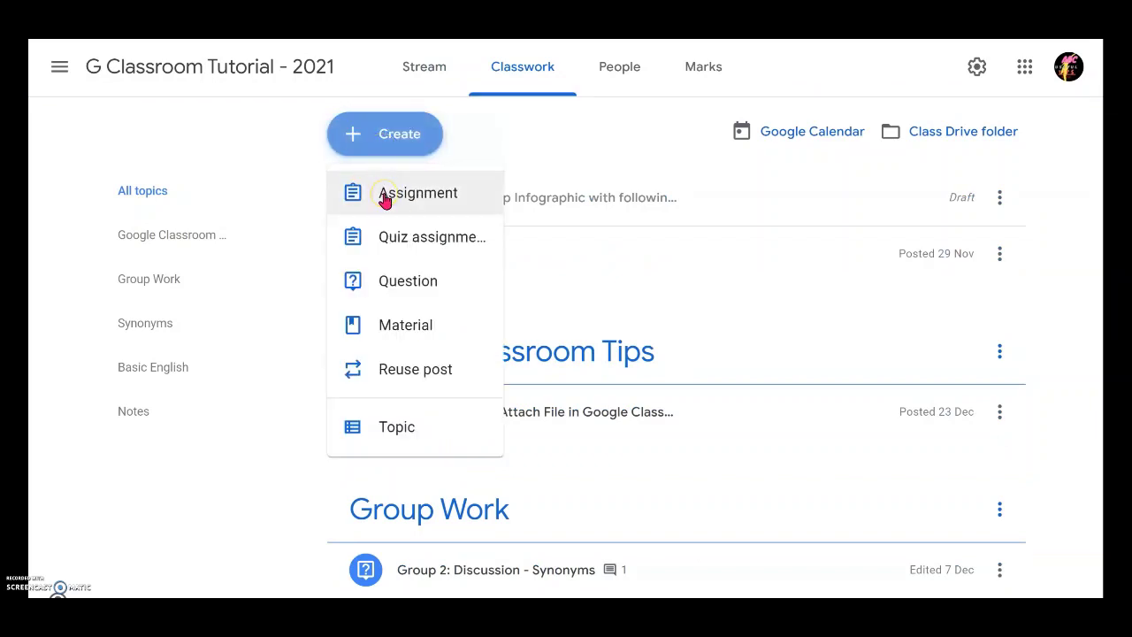
left_click(390, 193)
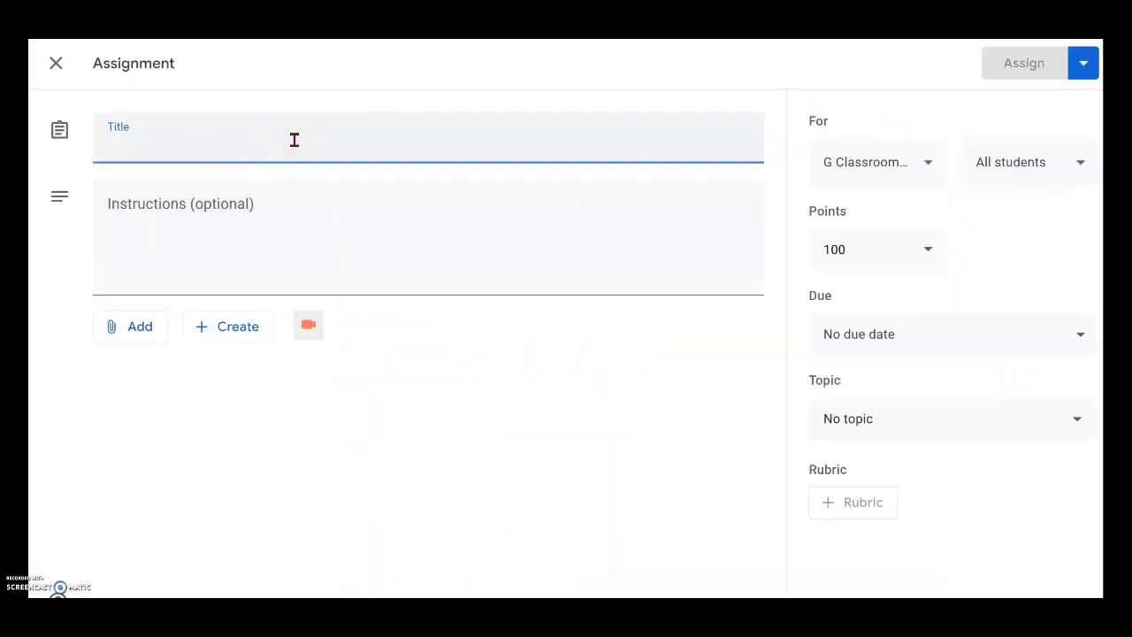
Paste 'Mirror Hunt (Game): FUN Intro to / Pre-Understanding of Topic Ideas' as the title
left_click(227, 128)
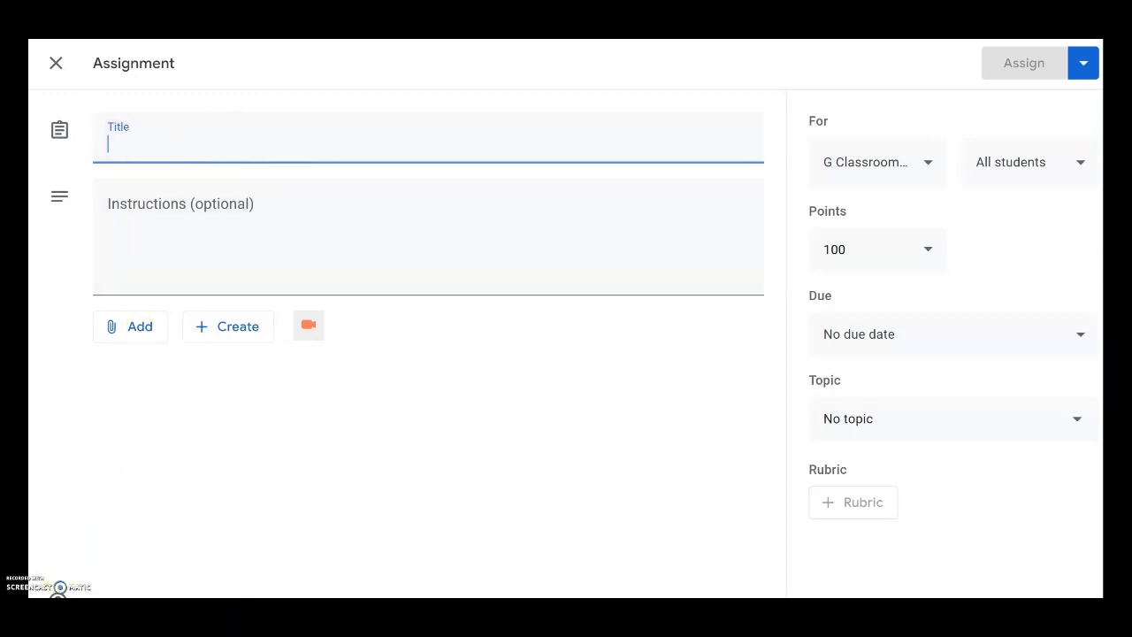
left_click(218, 156)
key("ctrl+v")
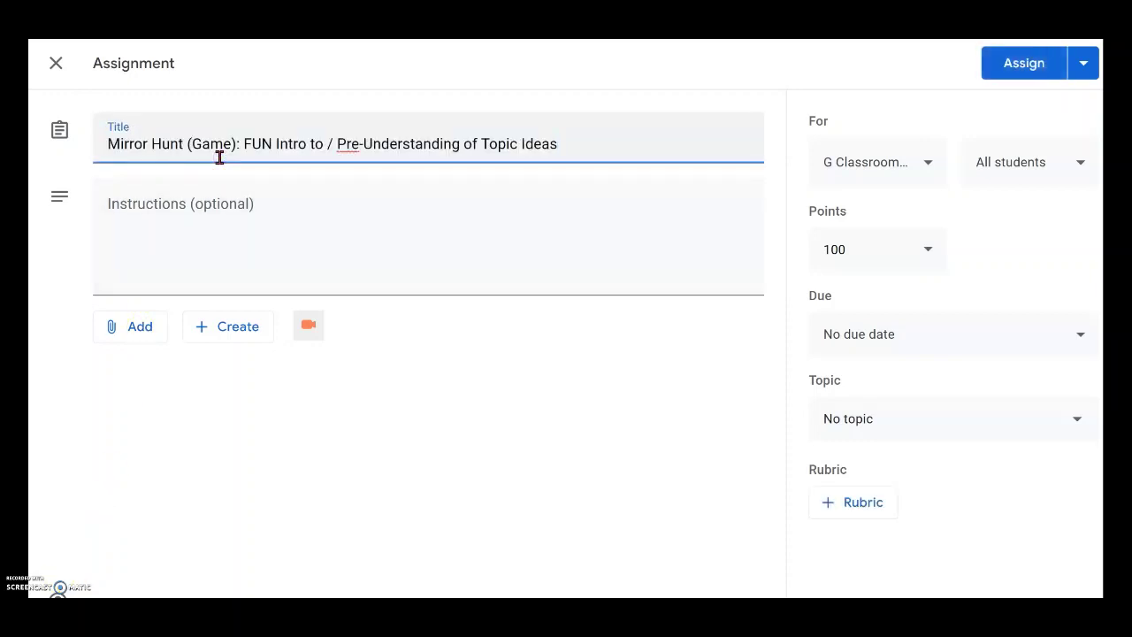
left_click(118, 146)
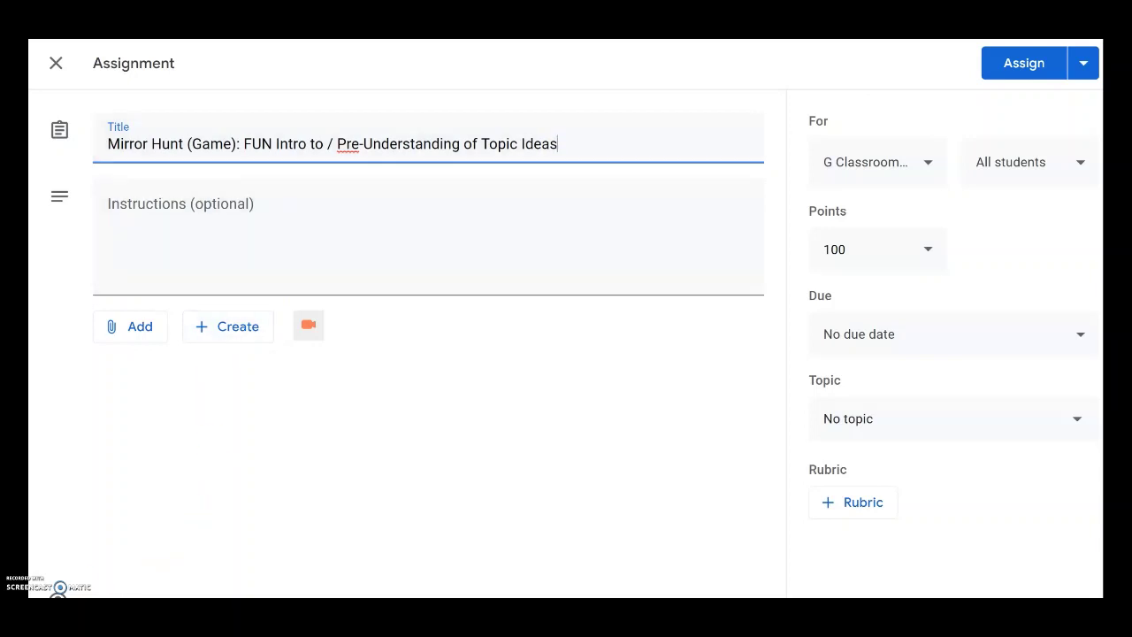
left_click(387, 232)
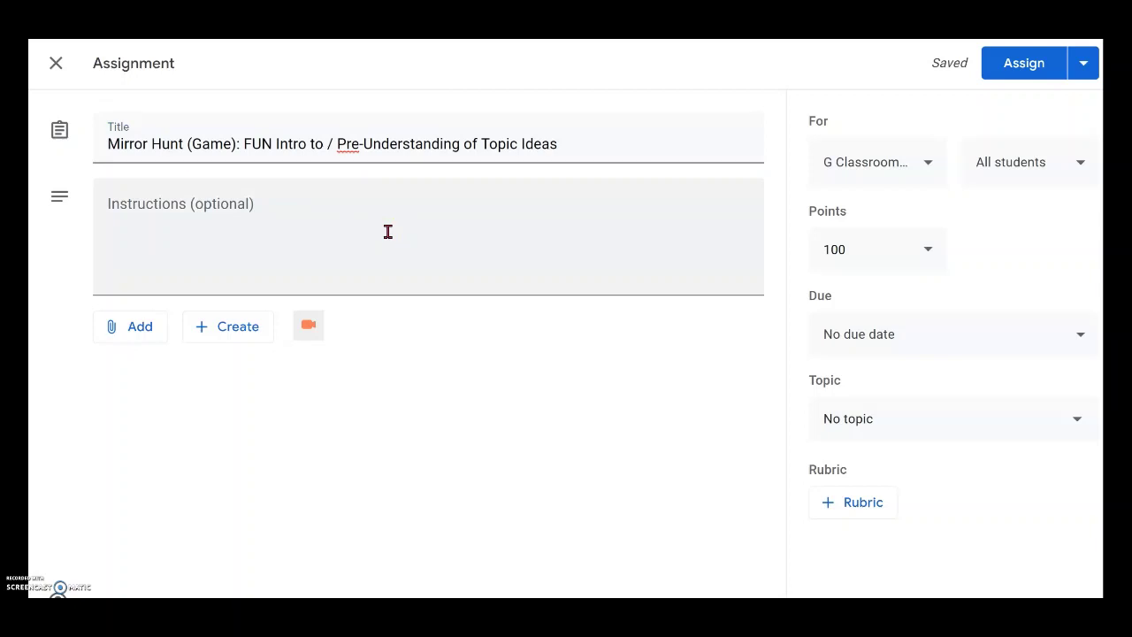
Paste the 'Mirrors, Mirrors on the Wall...' instructions with the numbered 1st-3rd Term list
left_click(339, 205)
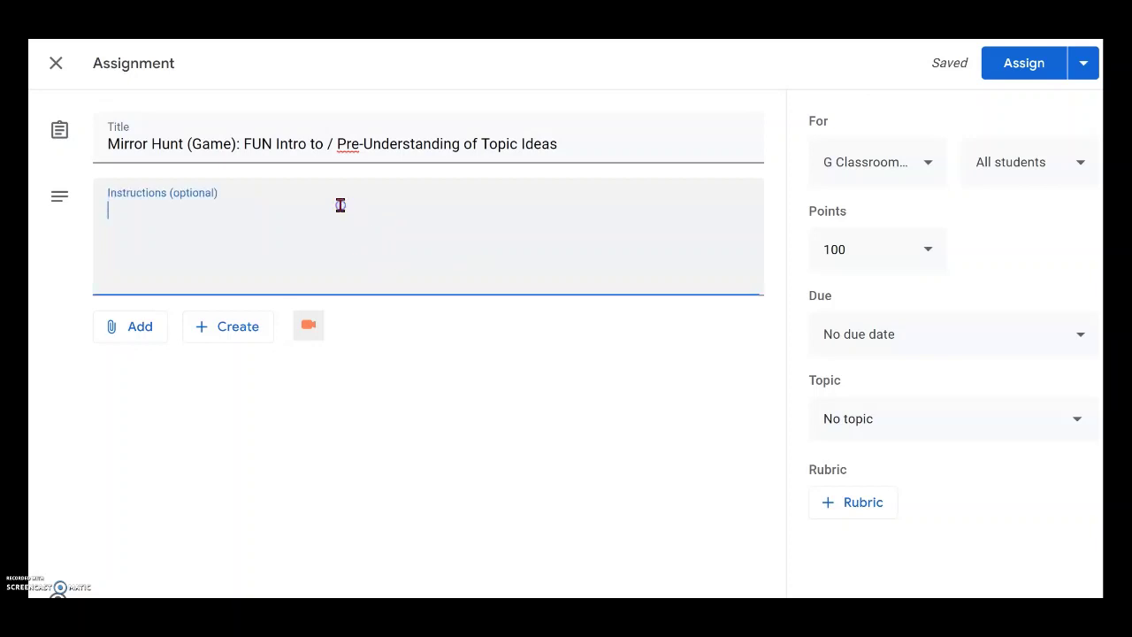
key("ctrl+v")
left_click(460, 377)
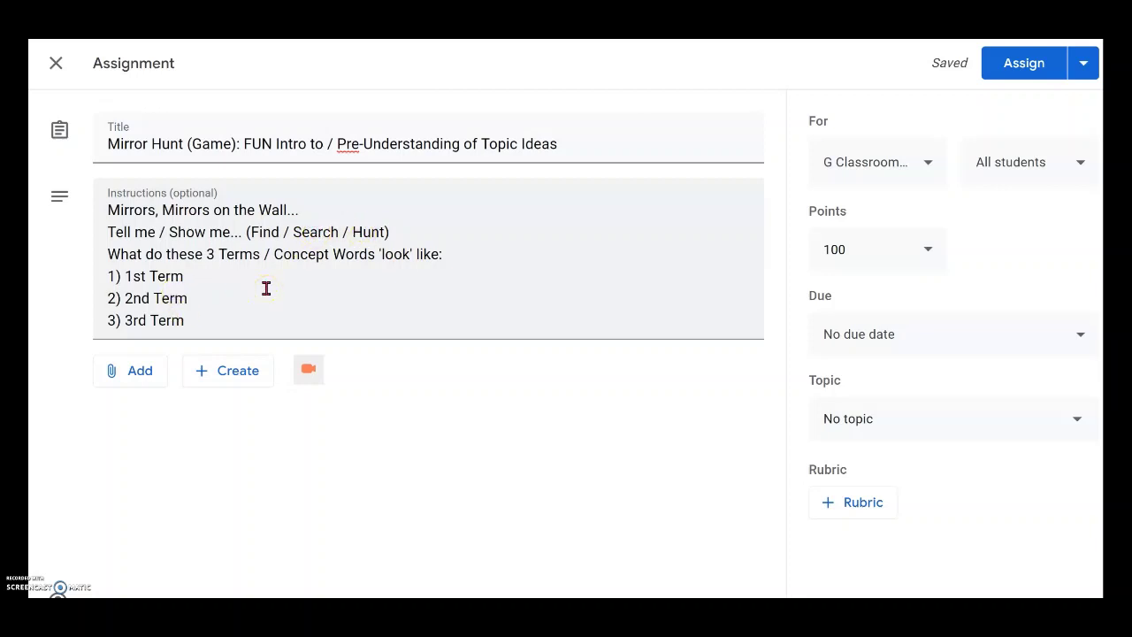
left_click(234, 296)
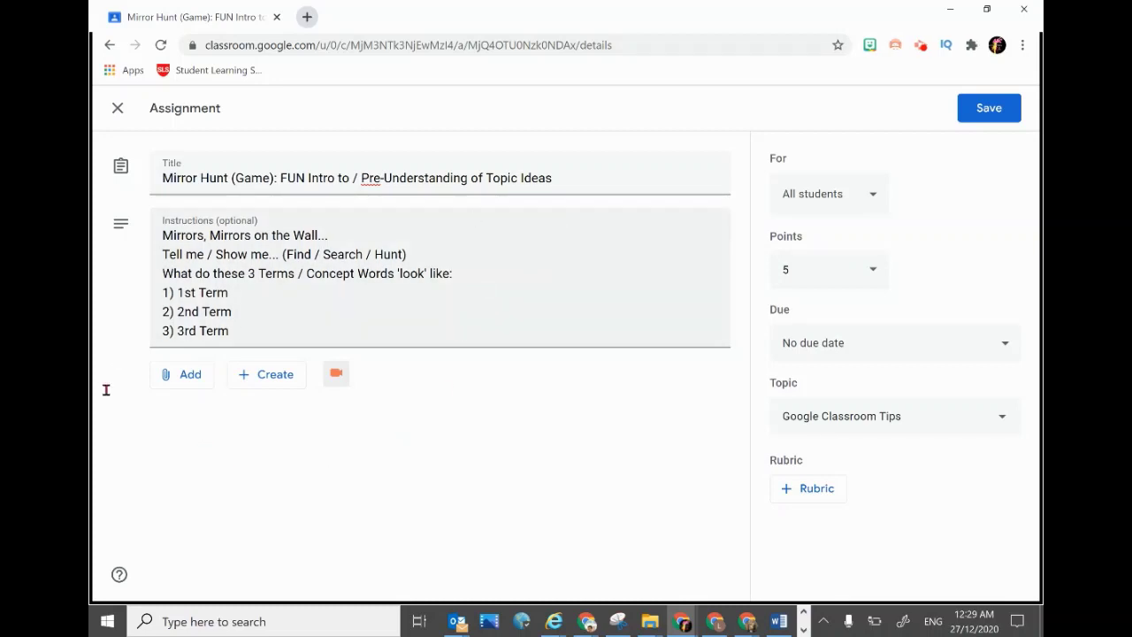
Attach the 'Class Name: Mirror Hunt' slides from Google Drive's Recent files
left_click(185, 386)
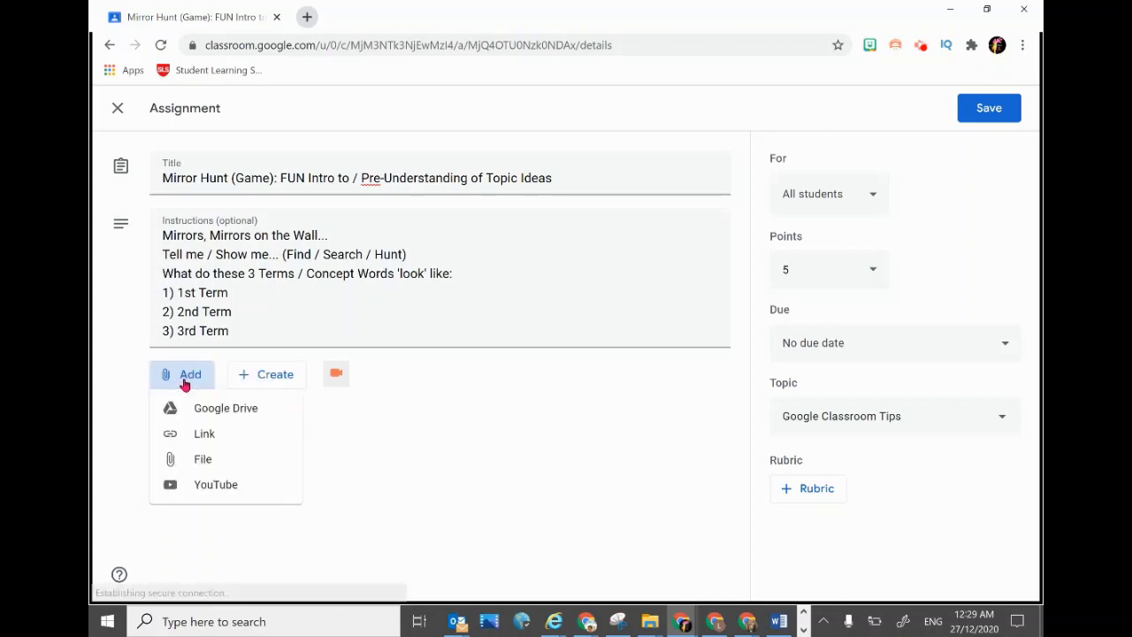
left_click(229, 415)
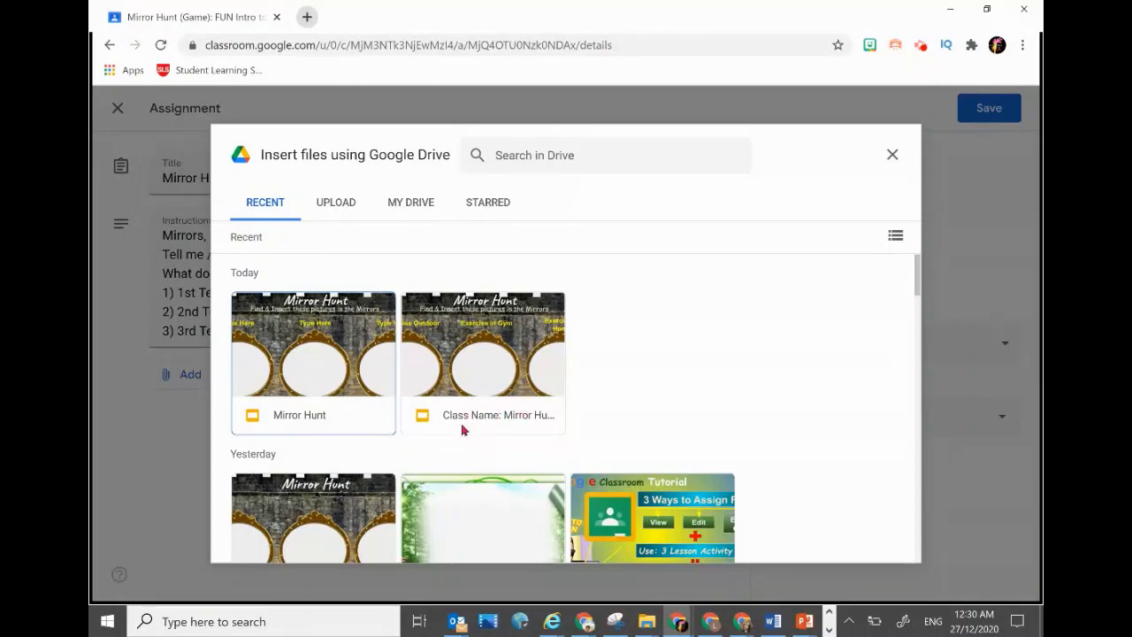
left_click(477, 356)
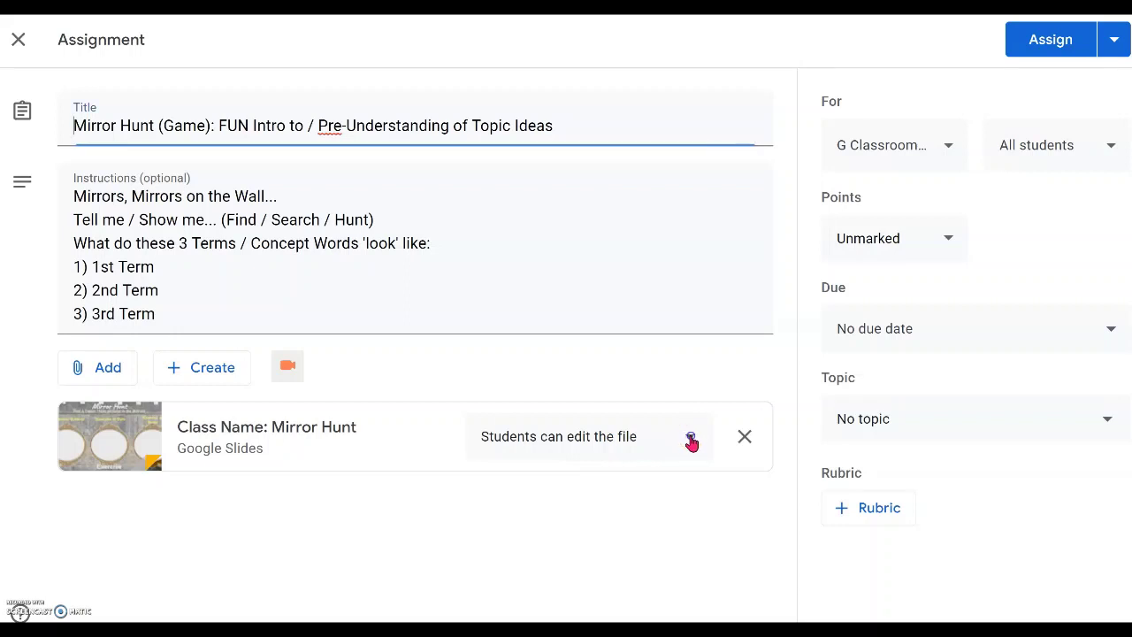
Set the attached slides' access to 'Students can edit the file'
left_click(690, 441)
left_click(599, 446)
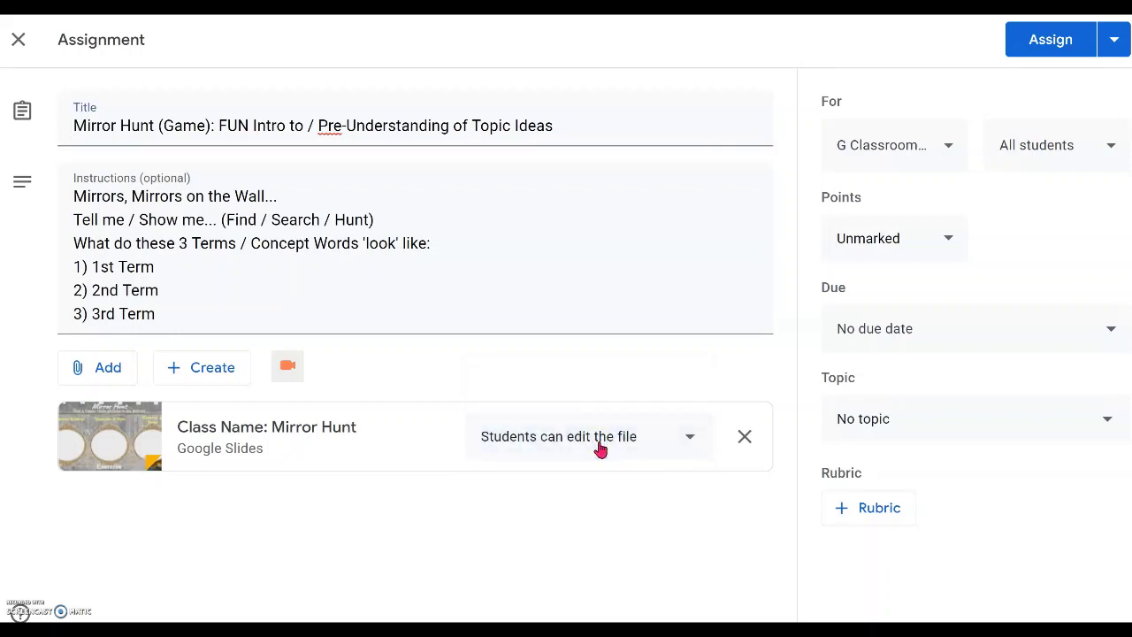
left_click(680, 441)
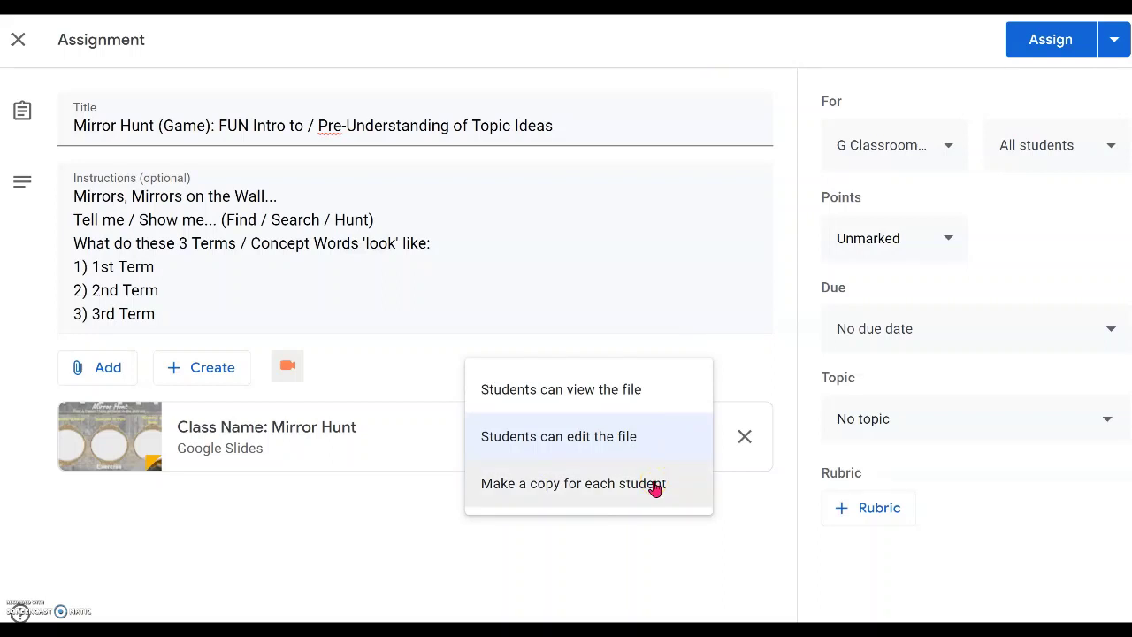
left_click(590, 478)
left_click(659, 547)
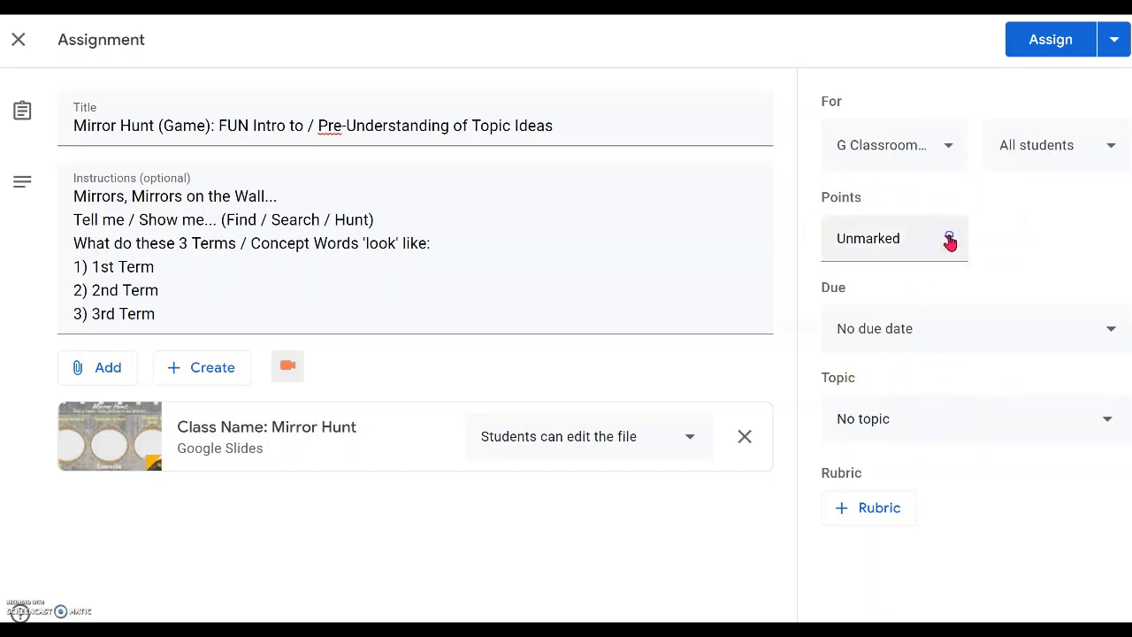
Replace Unmarked with 5 as the assignment's points
double_click(912, 236)
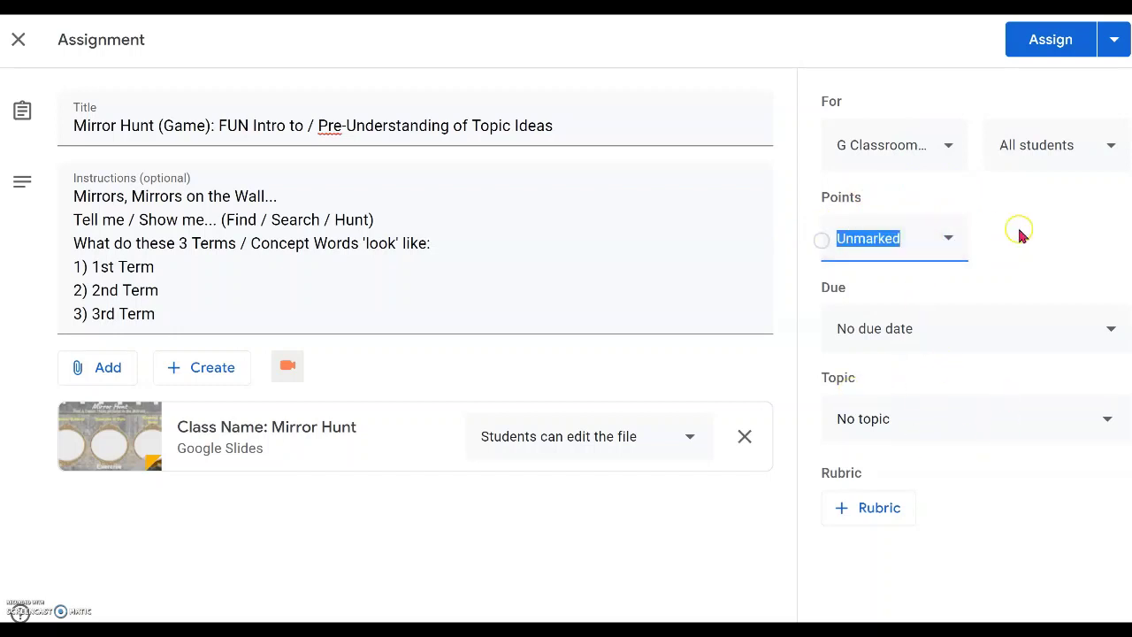
type("5")
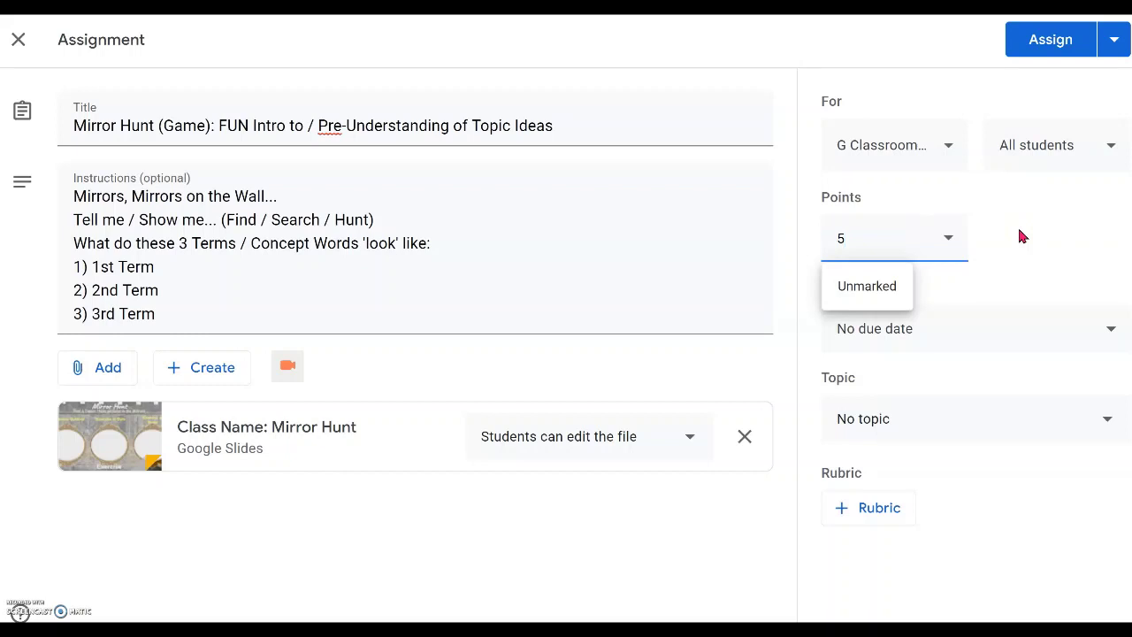
left_click(1019, 234)
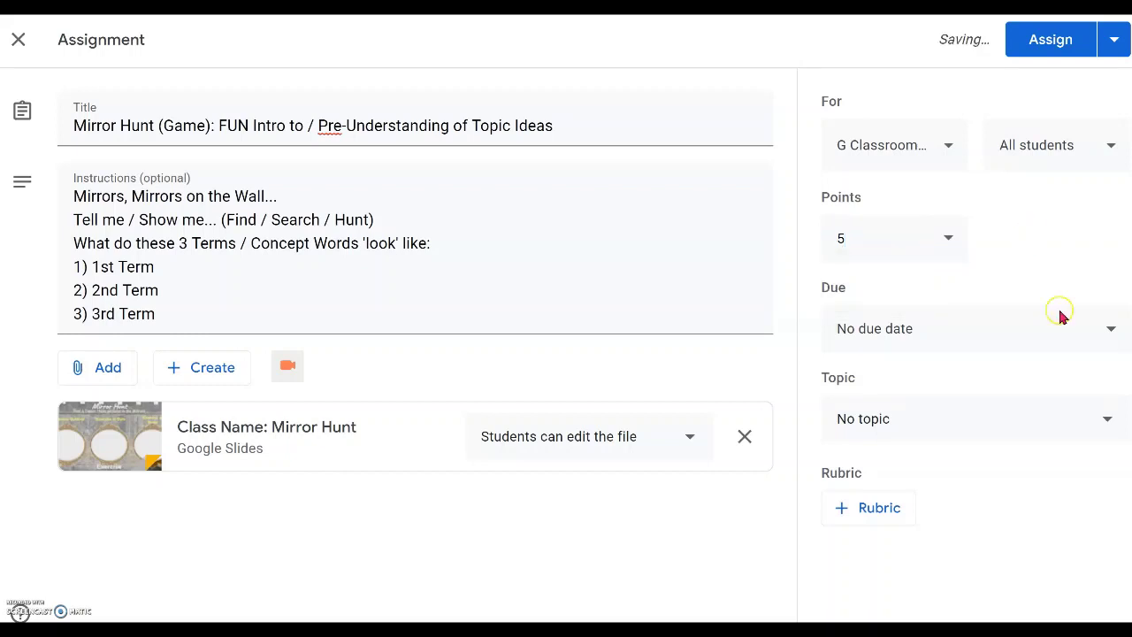
File the assignment under the Google Classroom Tips topic and check the All students list
left_click(1102, 428)
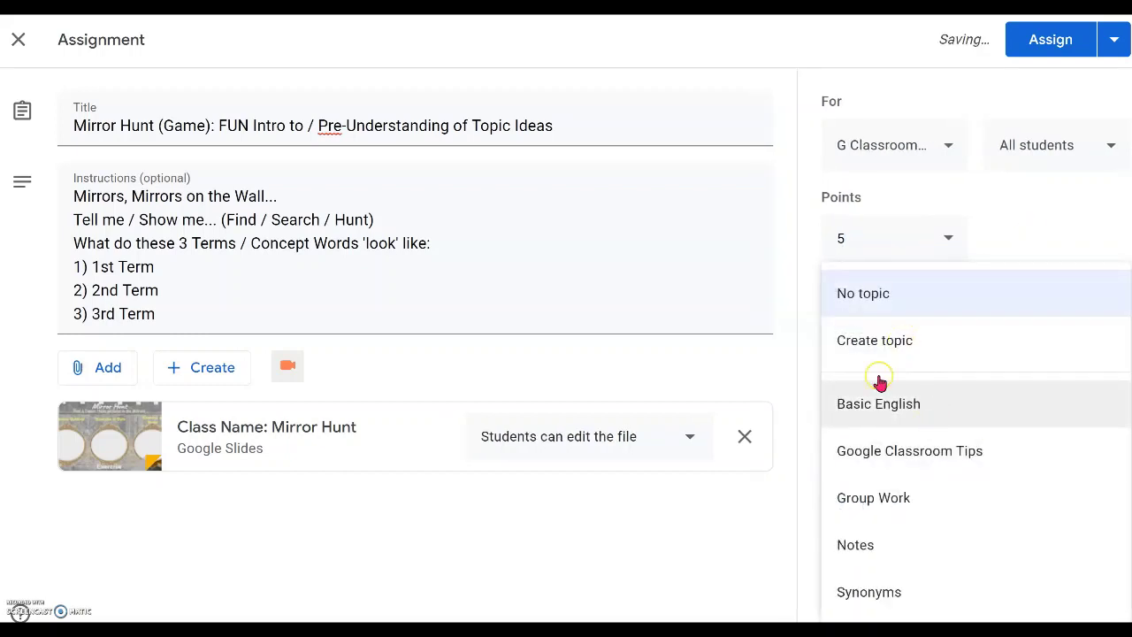
left_click(909, 451)
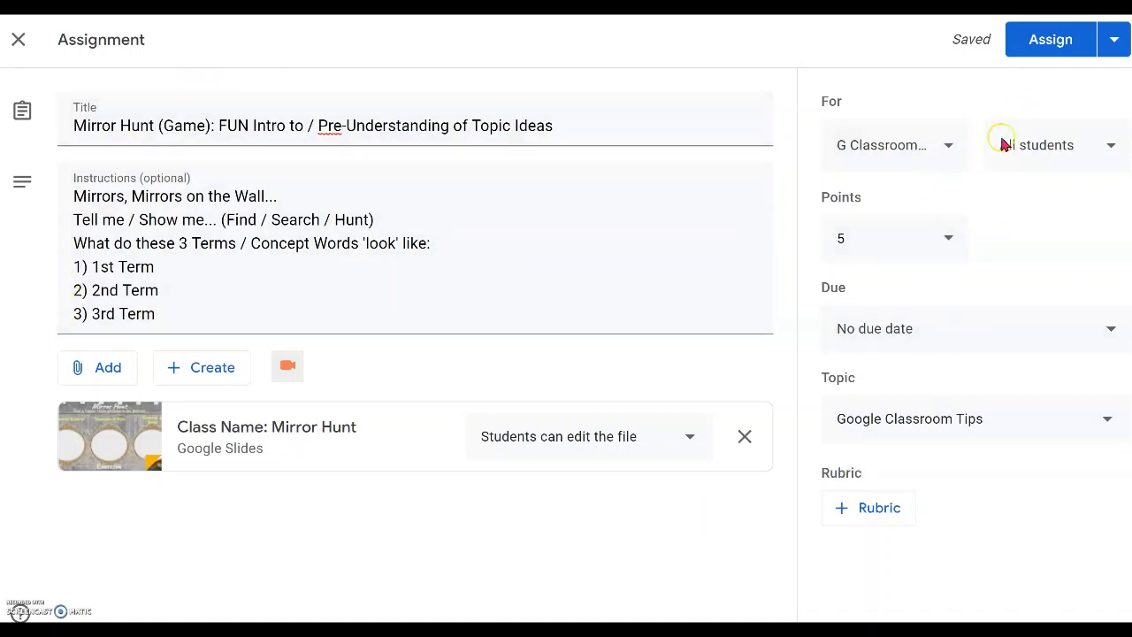
left_click(1111, 146)
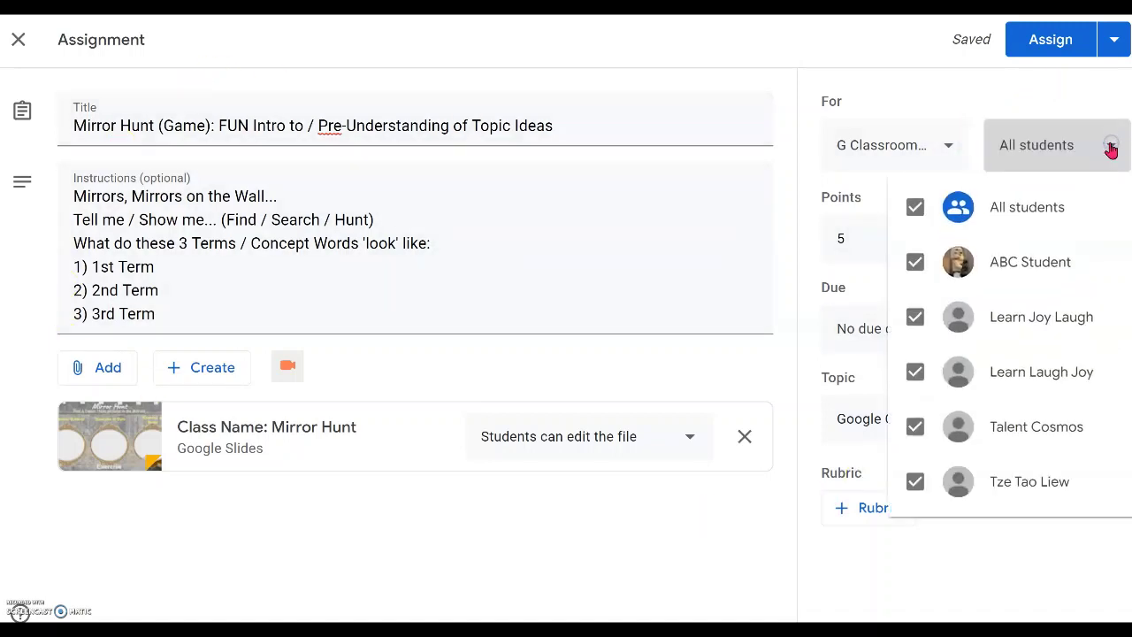
Assign the Mirror Hunt assignment to the class and confirm in the dialog
left_click(1041, 80)
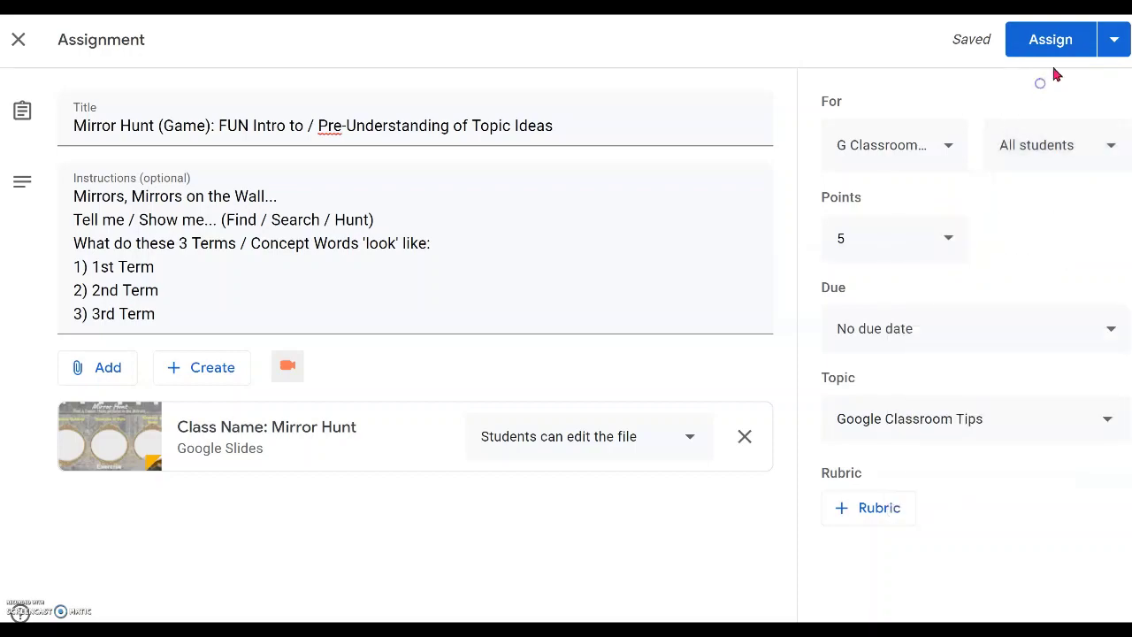
left_click(1052, 44)
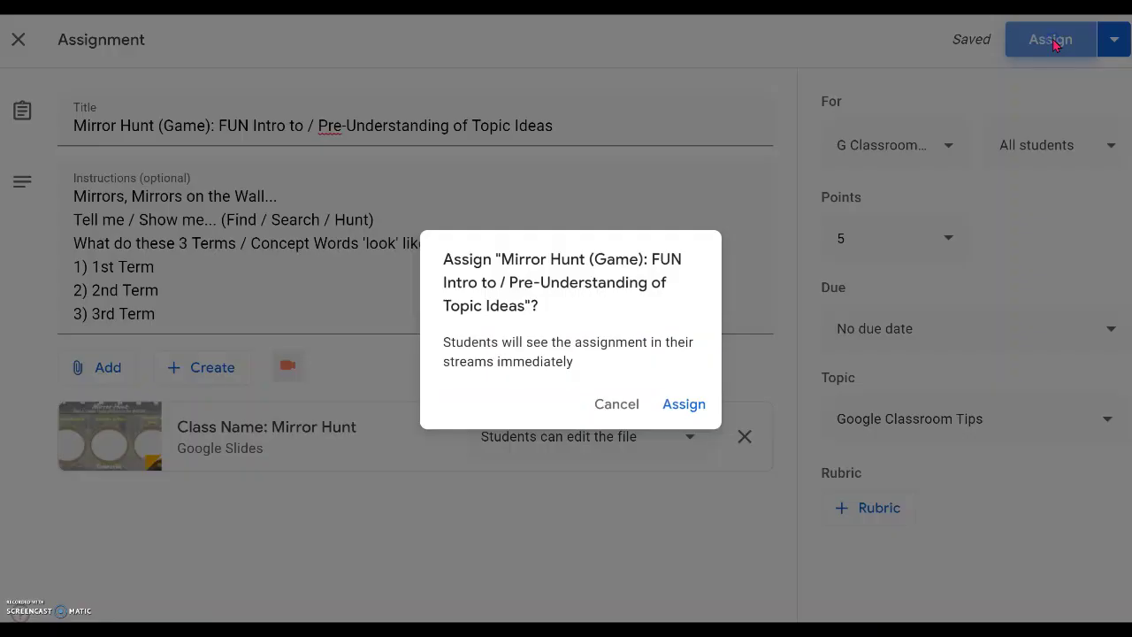
left_click(684, 407)
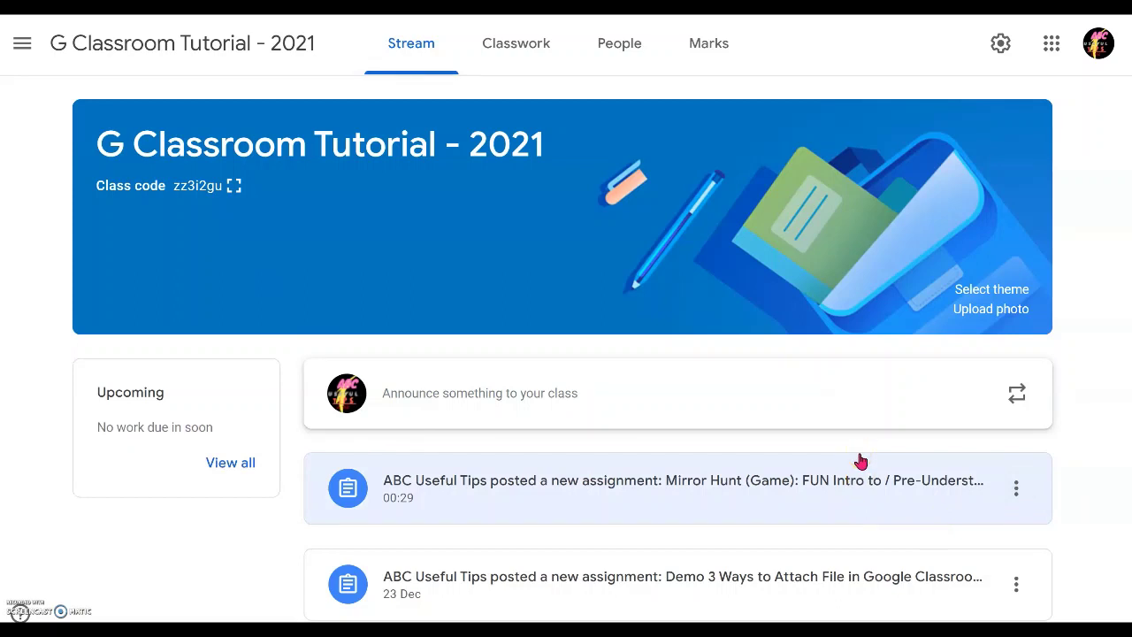
Review the posted assignment's Student work and Instructions, then switch to a student's class stream
left_click(738, 510)
left_click(720, 498)
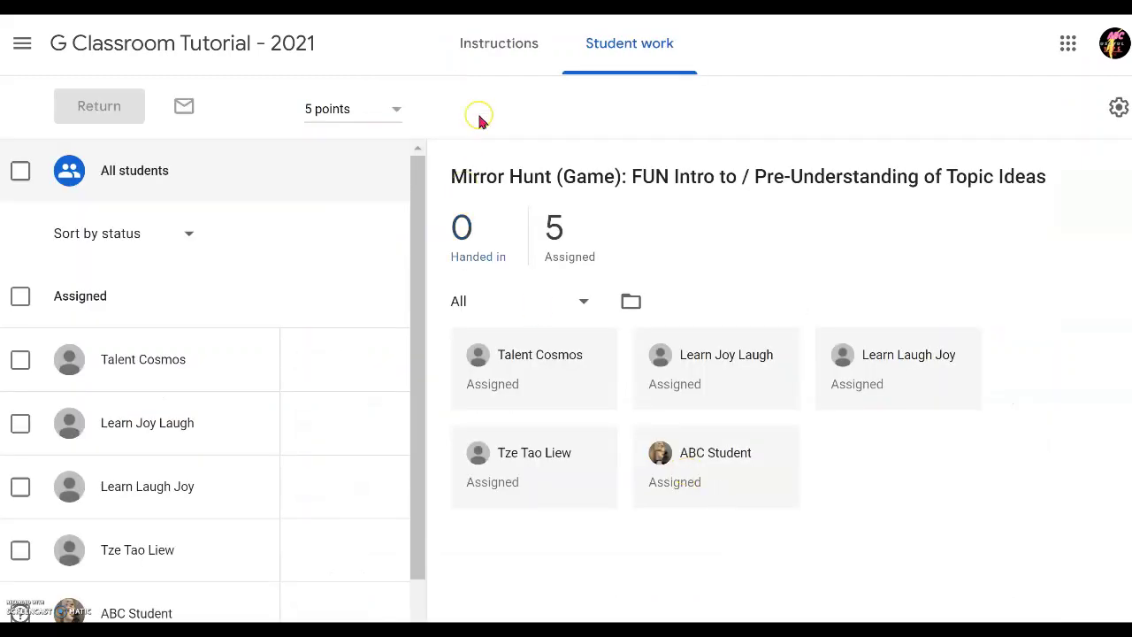
left_click(513, 41)
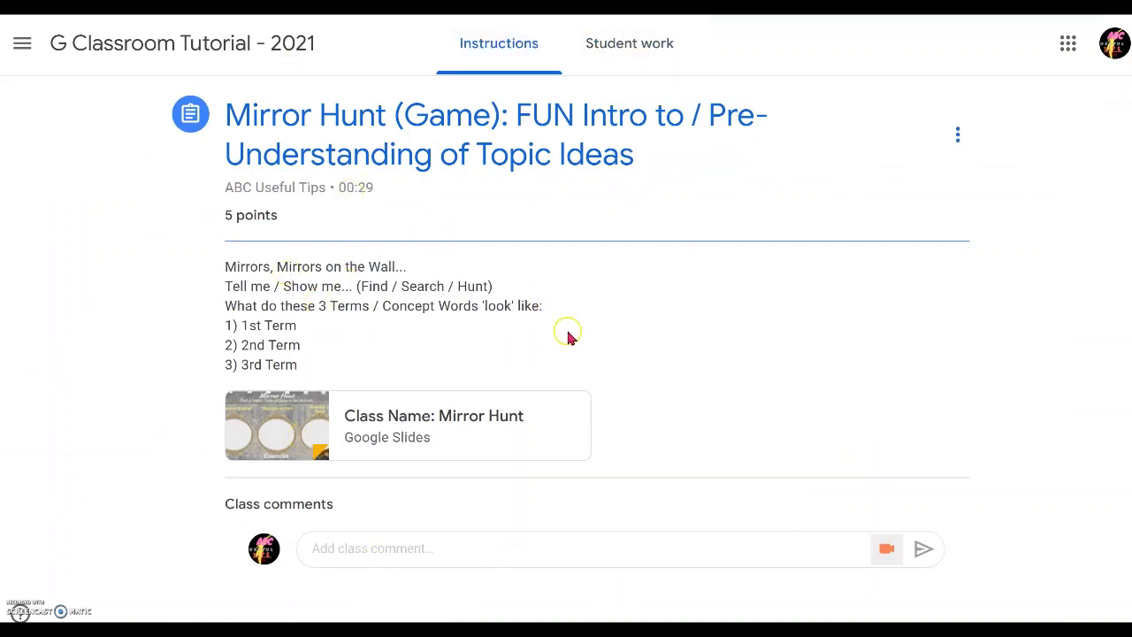
left_click(370, 439)
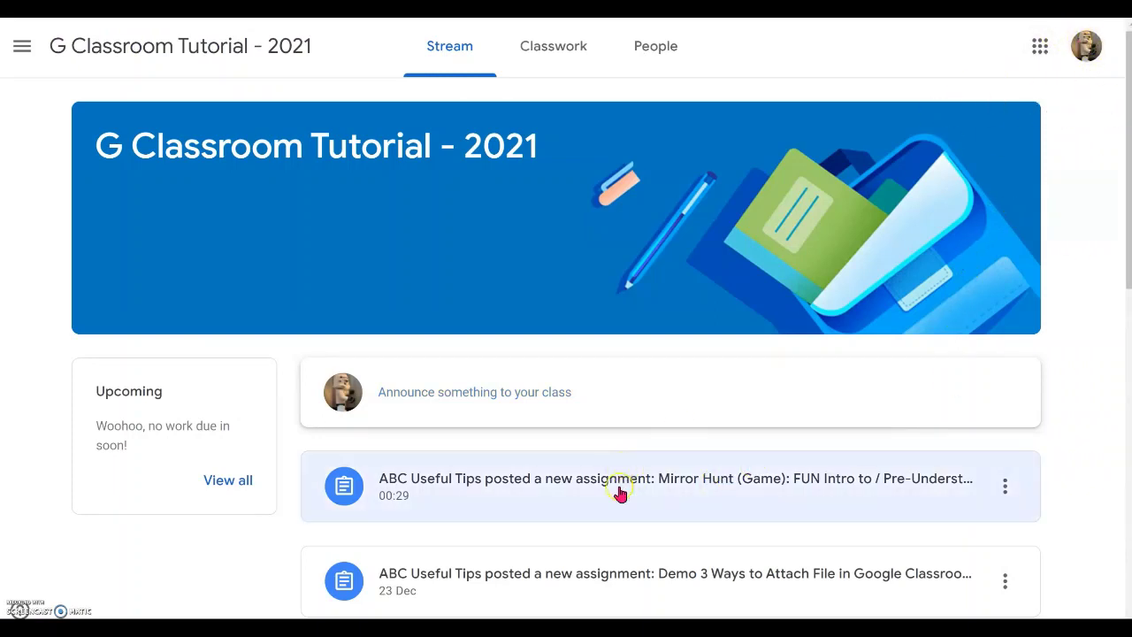
As a student, open the Mirror Hunt assignment and its 'Class Name: Mirror Hunt' slides
left_click(740, 490)
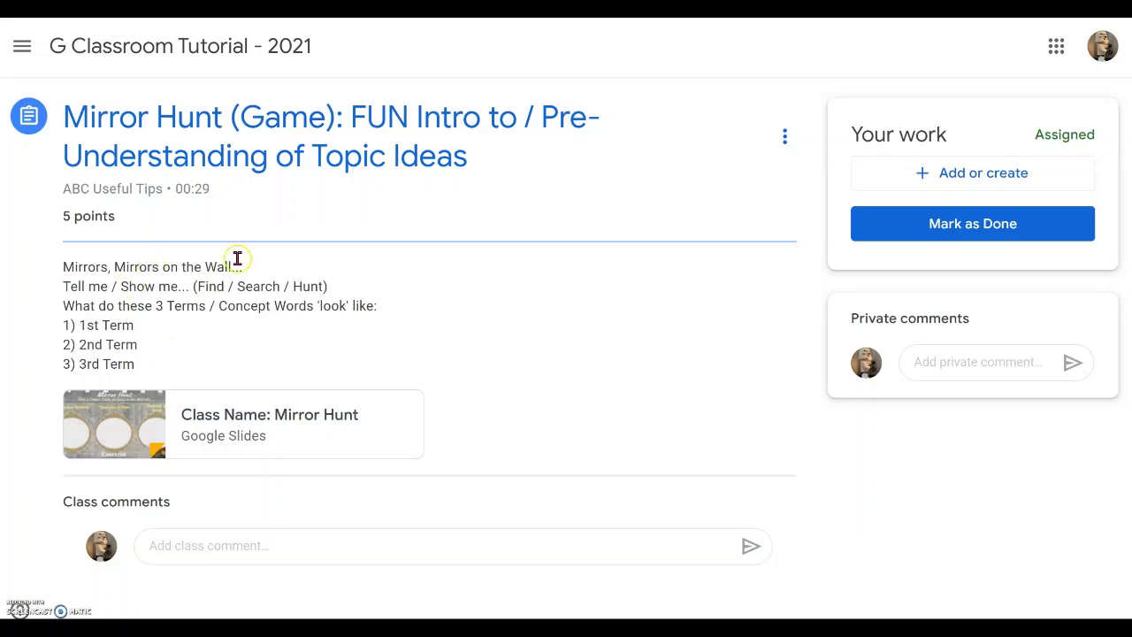
left_click(288, 433)
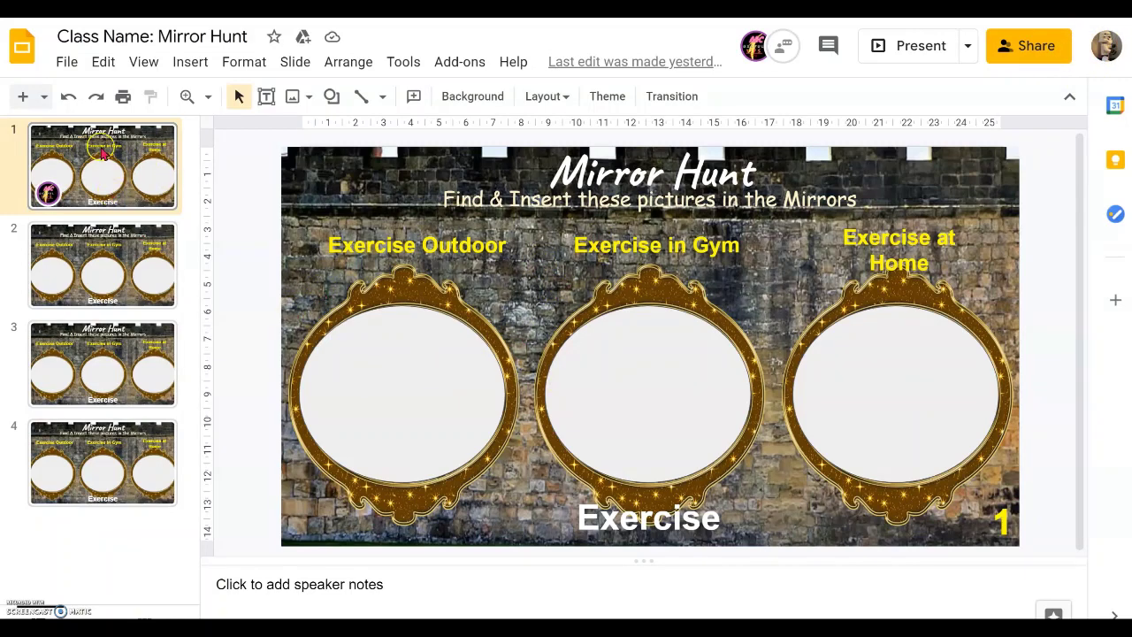
Move through the filmstrip to slide 4 with its three empty mirrors
left_click(148, 178)
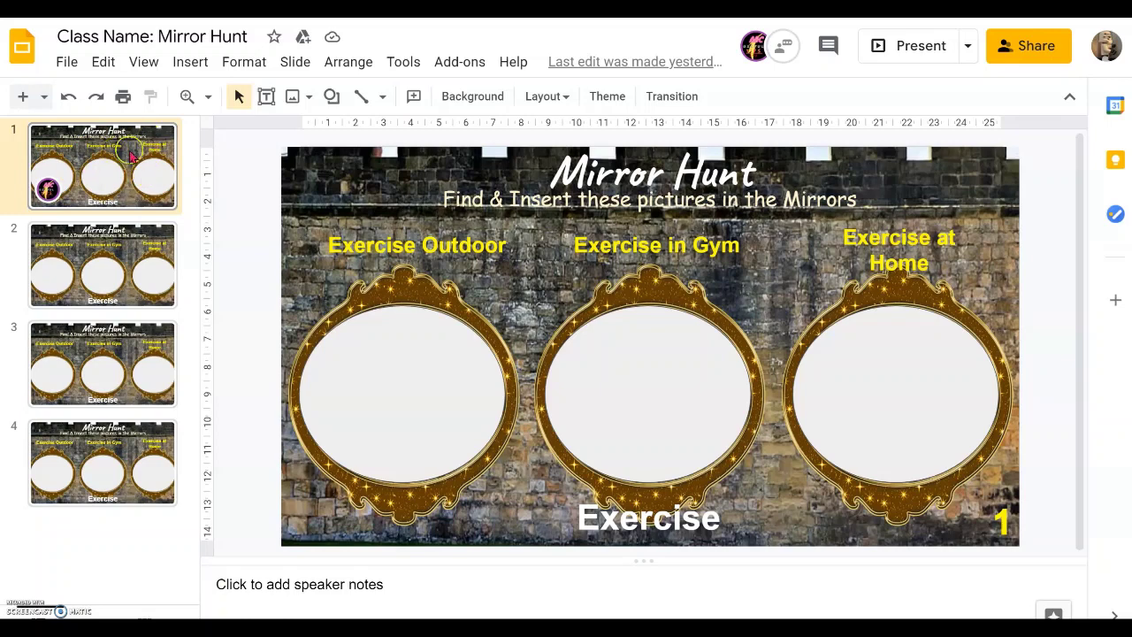
left_click(164, 177)
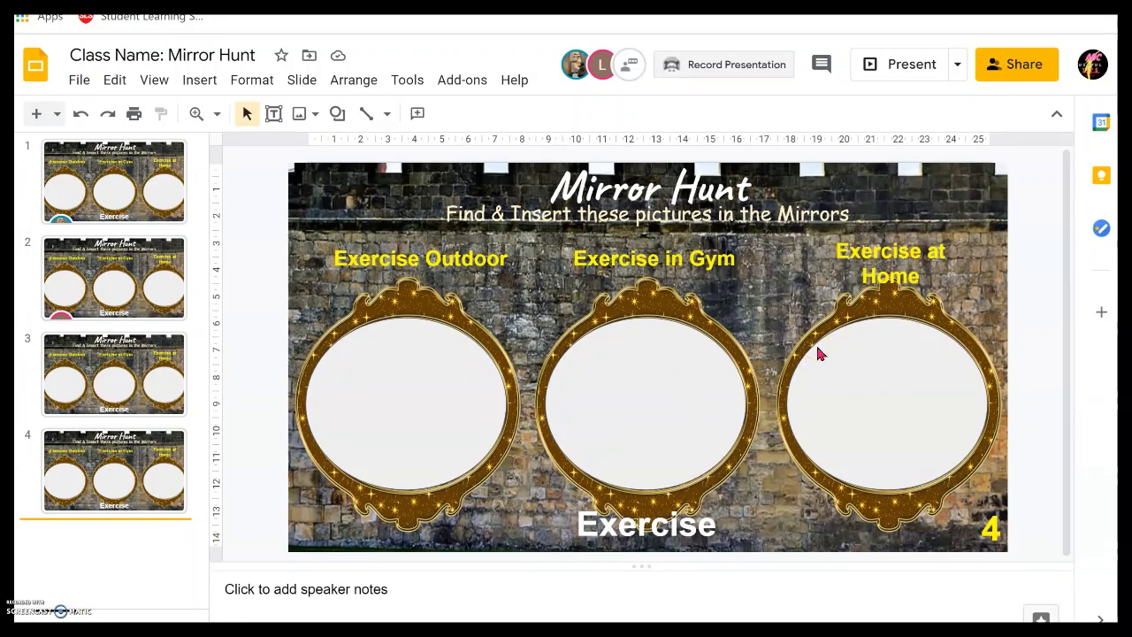
Switch to Grid view to compare all four slides' mirrors, showing the runners and weightlifter pictures
left_click(856, 375)
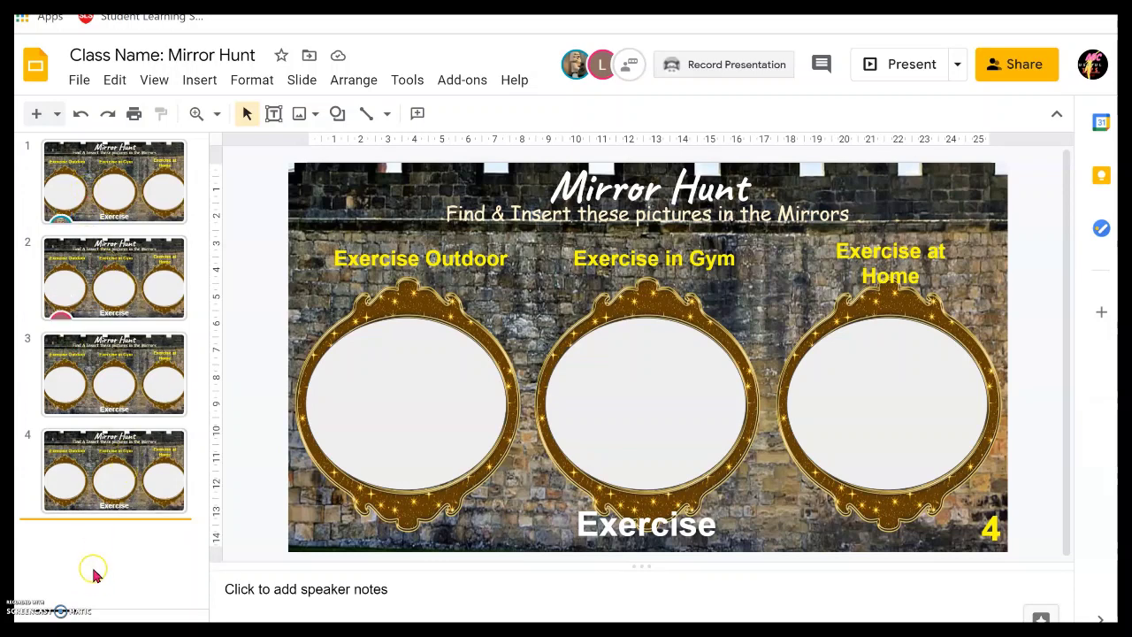
left_click(153, 81)
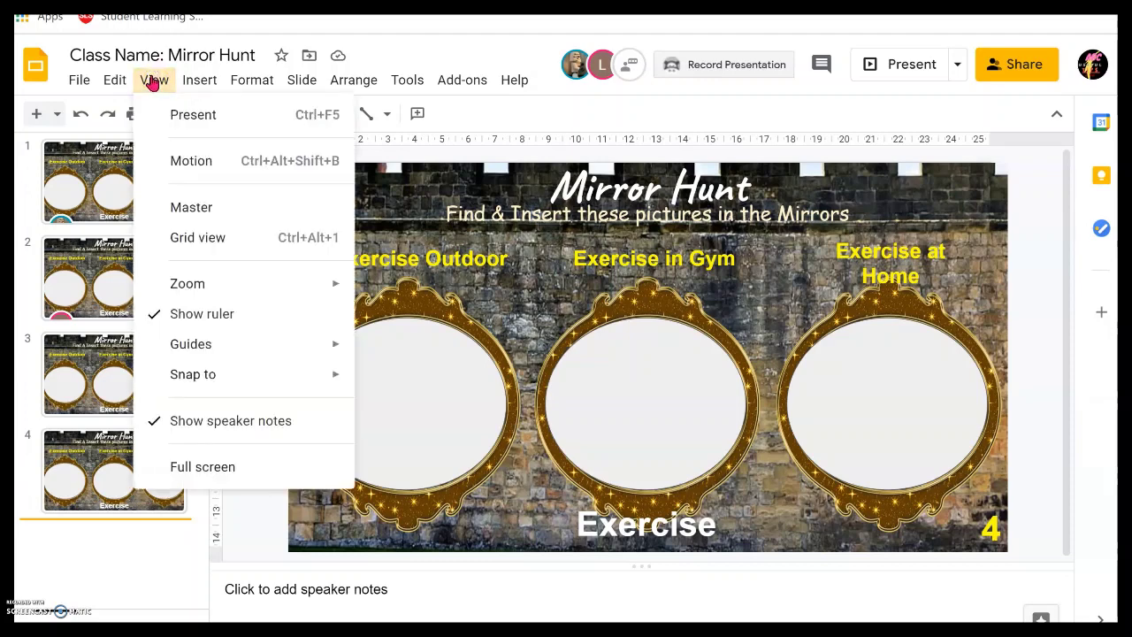
left_click(205, 245)
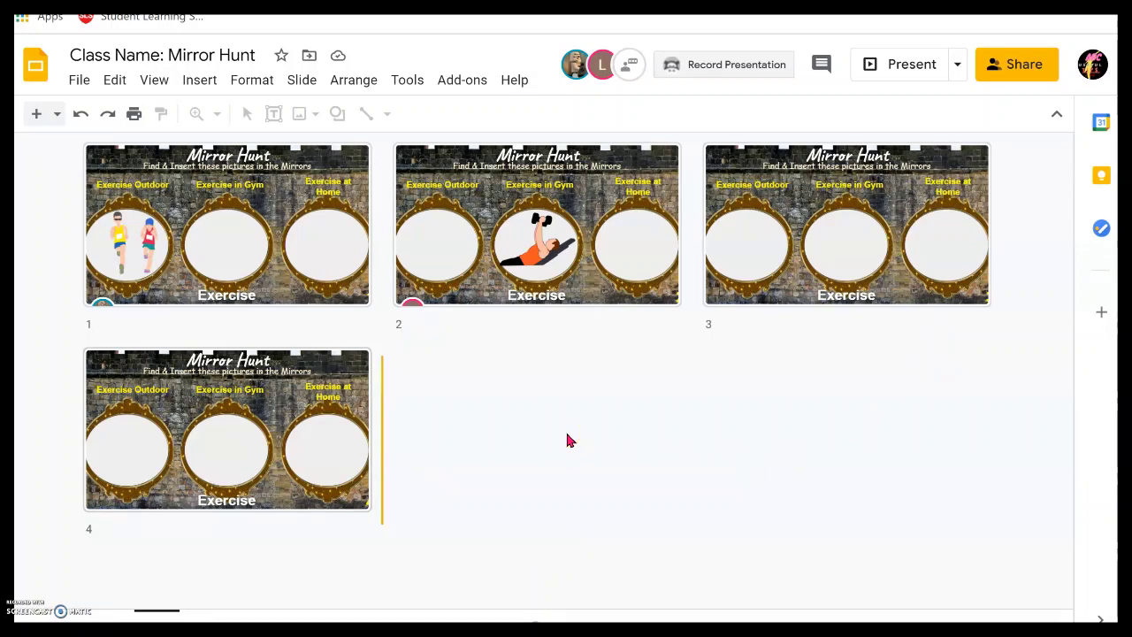
left_click(741, 482)
left_click(660, 344)
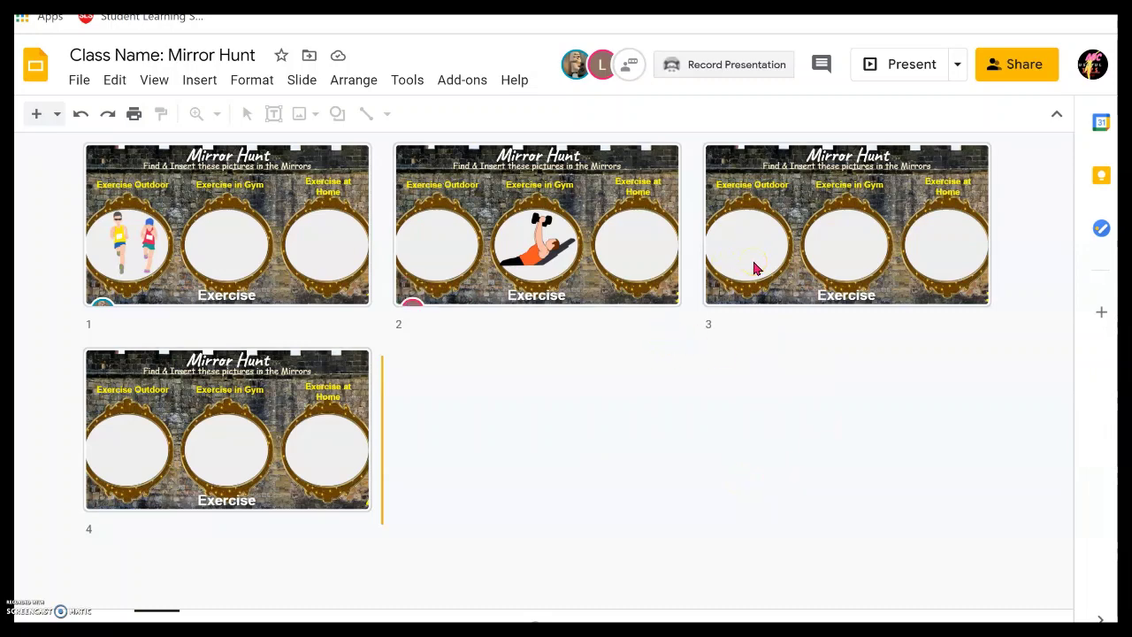
left_click(778, 476)
left_click(811, 463)
left_click(769, 462)
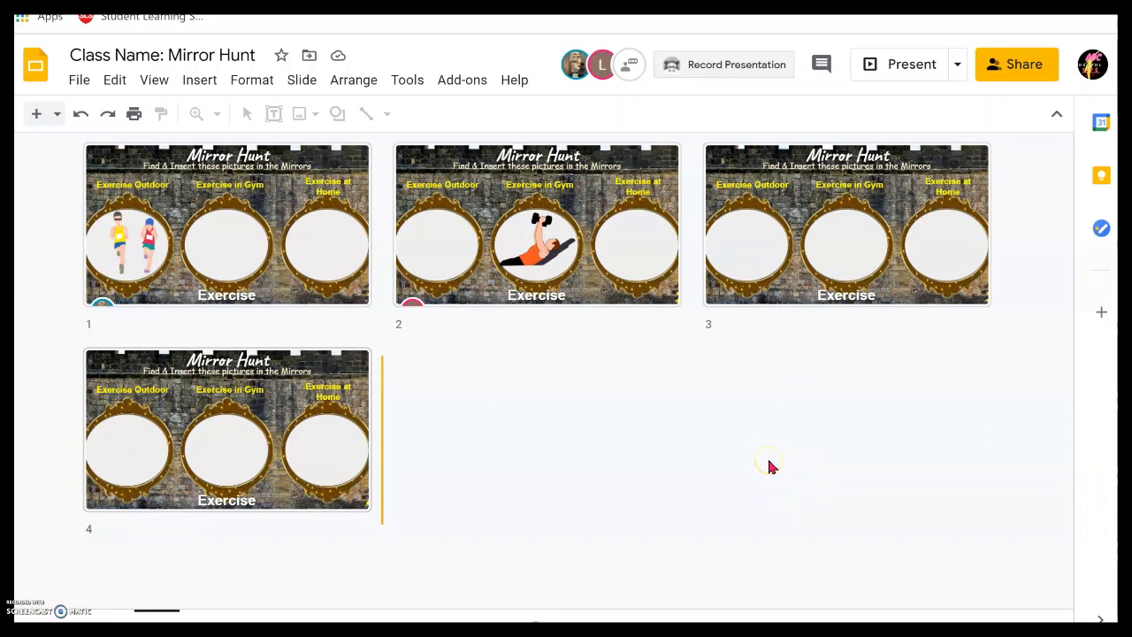